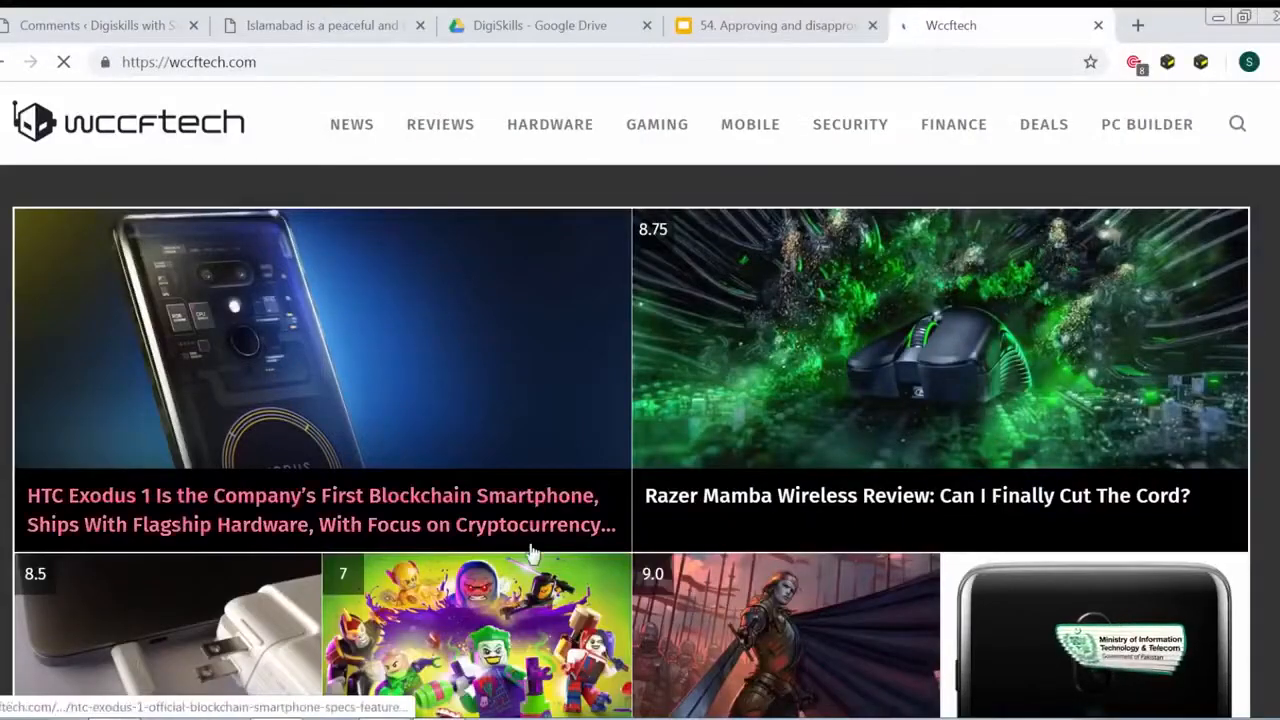
# - Browse the wccftech home page and open the Western Digital WD Black NVMe SSD 1TB review
pyautogui.scroll(-6, 530, 553)
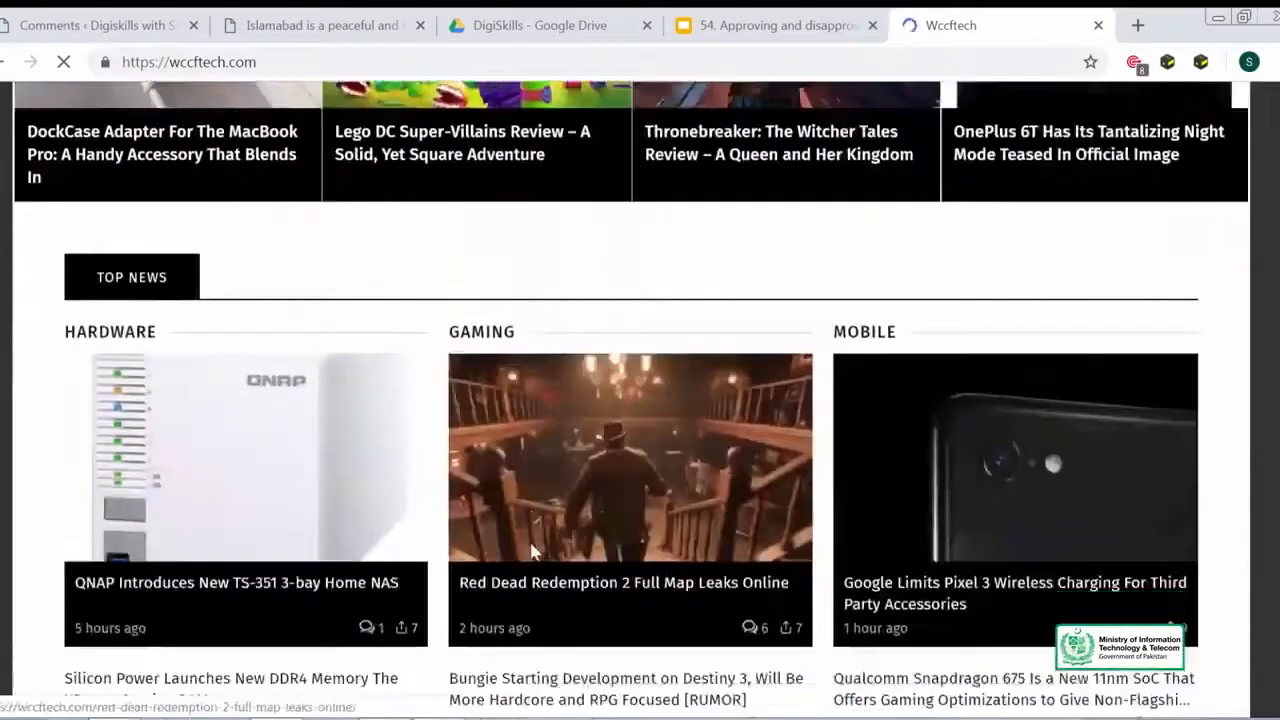
pyautogui.scroll(-1, 530, 553)
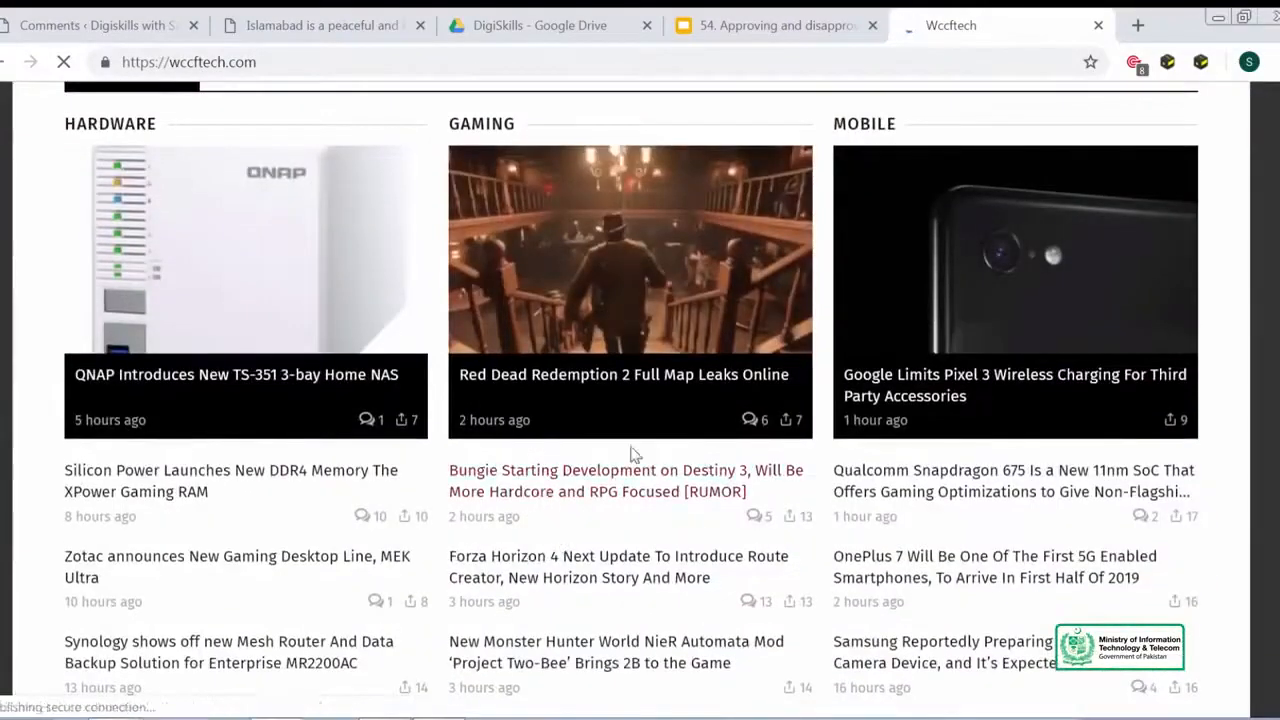
pyautogui.scroll(6, 600, 507)
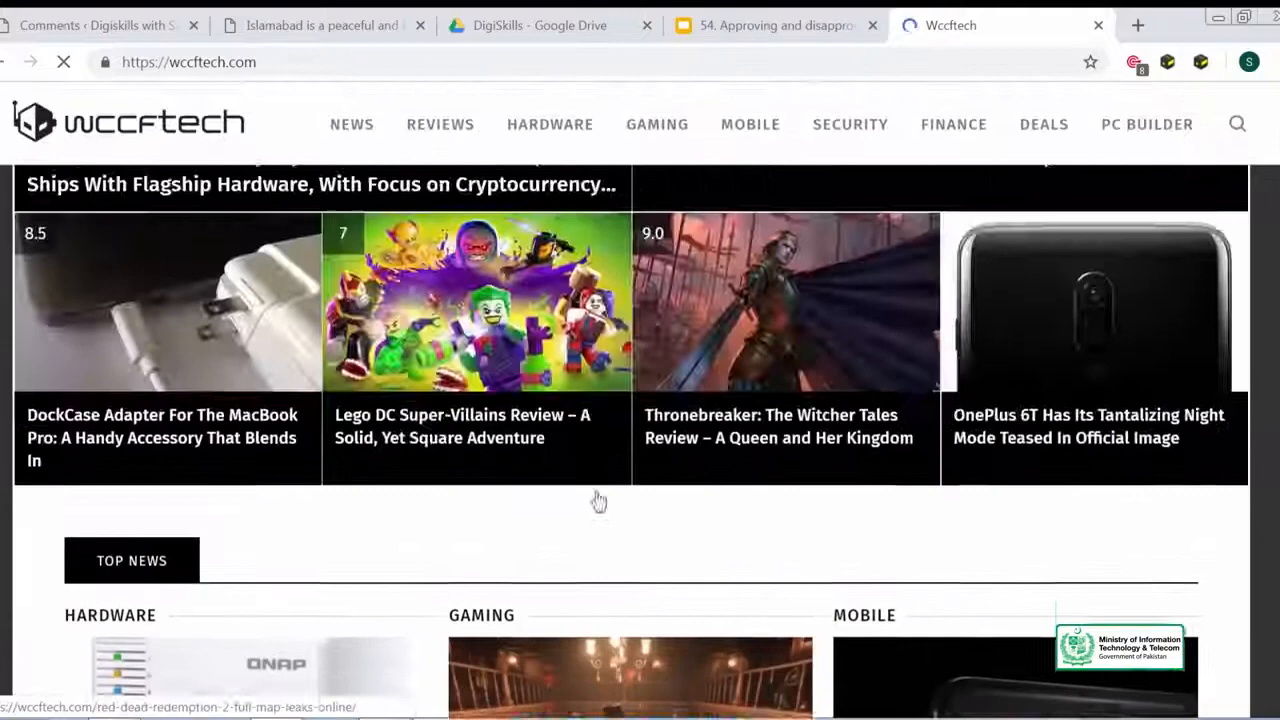
pyautogui.scroll(-8, 580, 510)
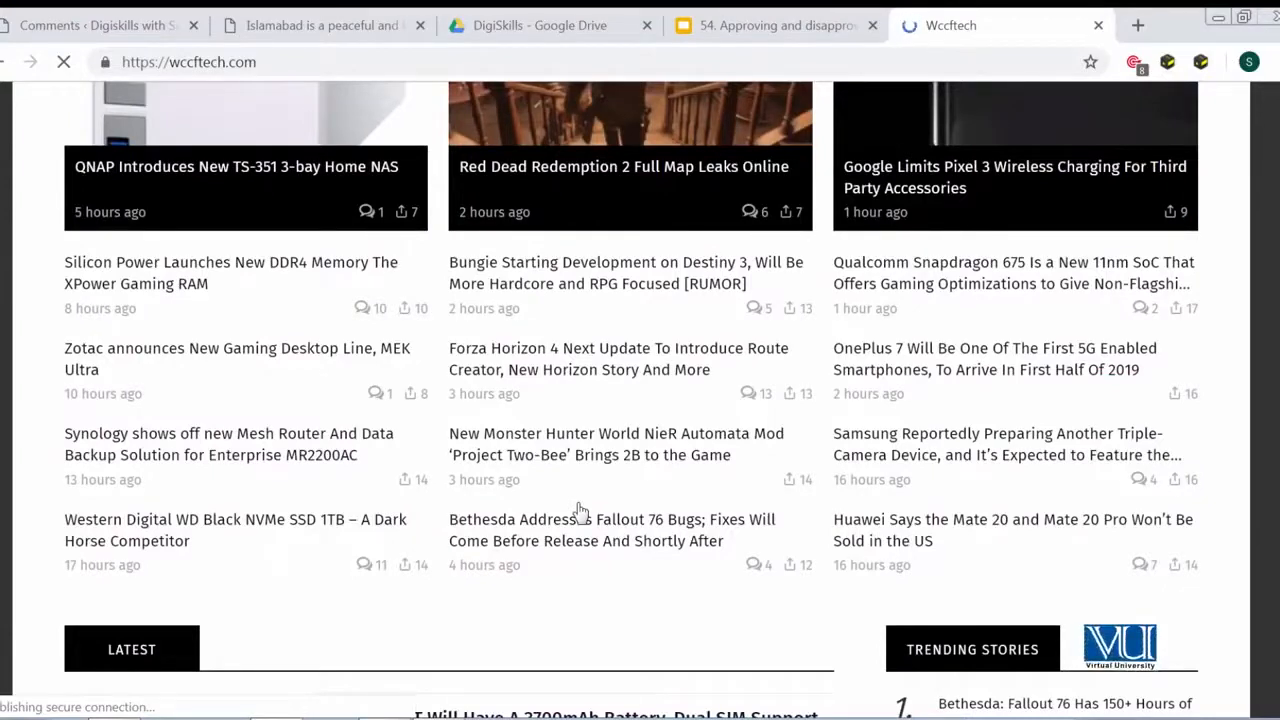
pyautogui.scroll(-2, 580, 510)
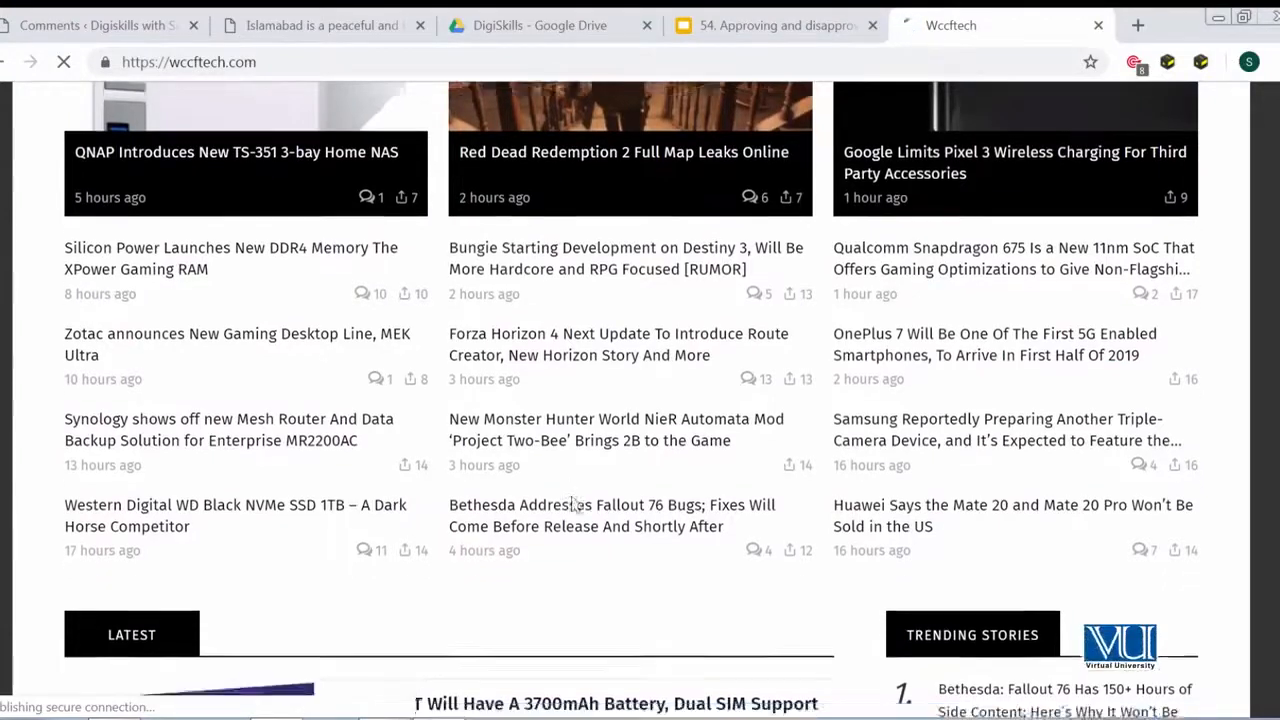
pyautogui.scroll(-1, 572, 502)
pyautogui.scroll(3, 571, 503)
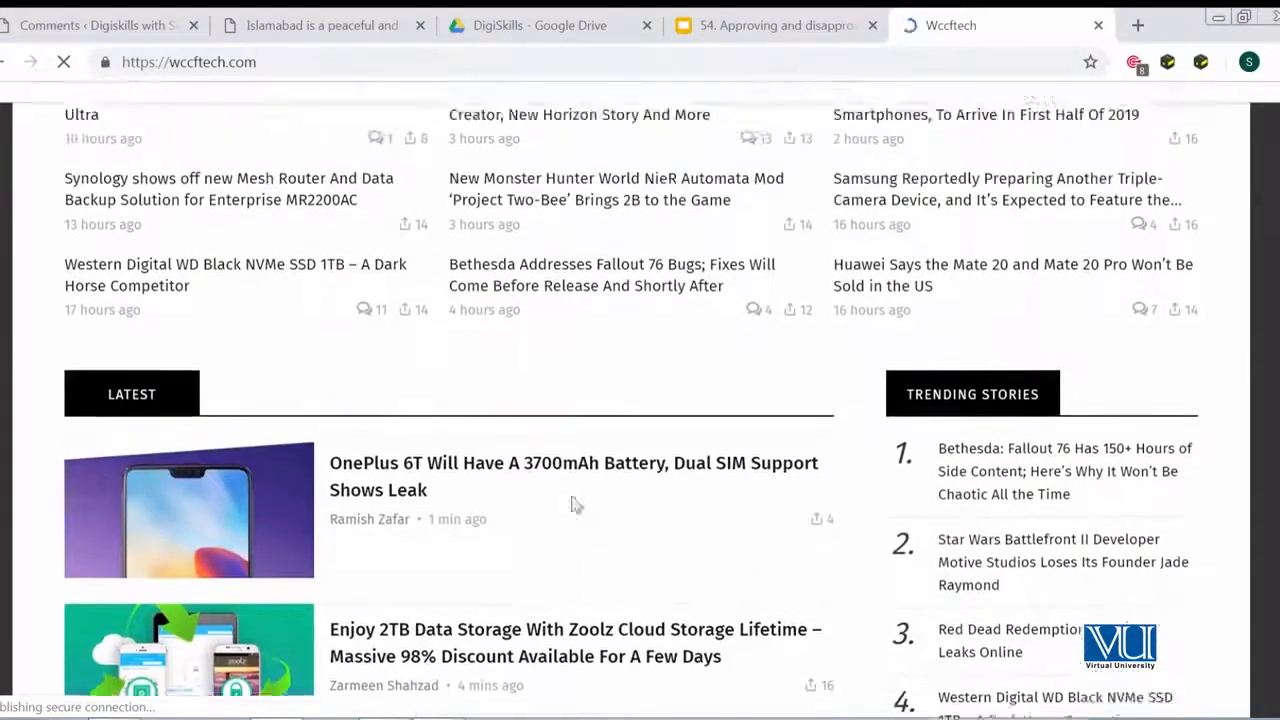
pyautogui.click(270, 534)
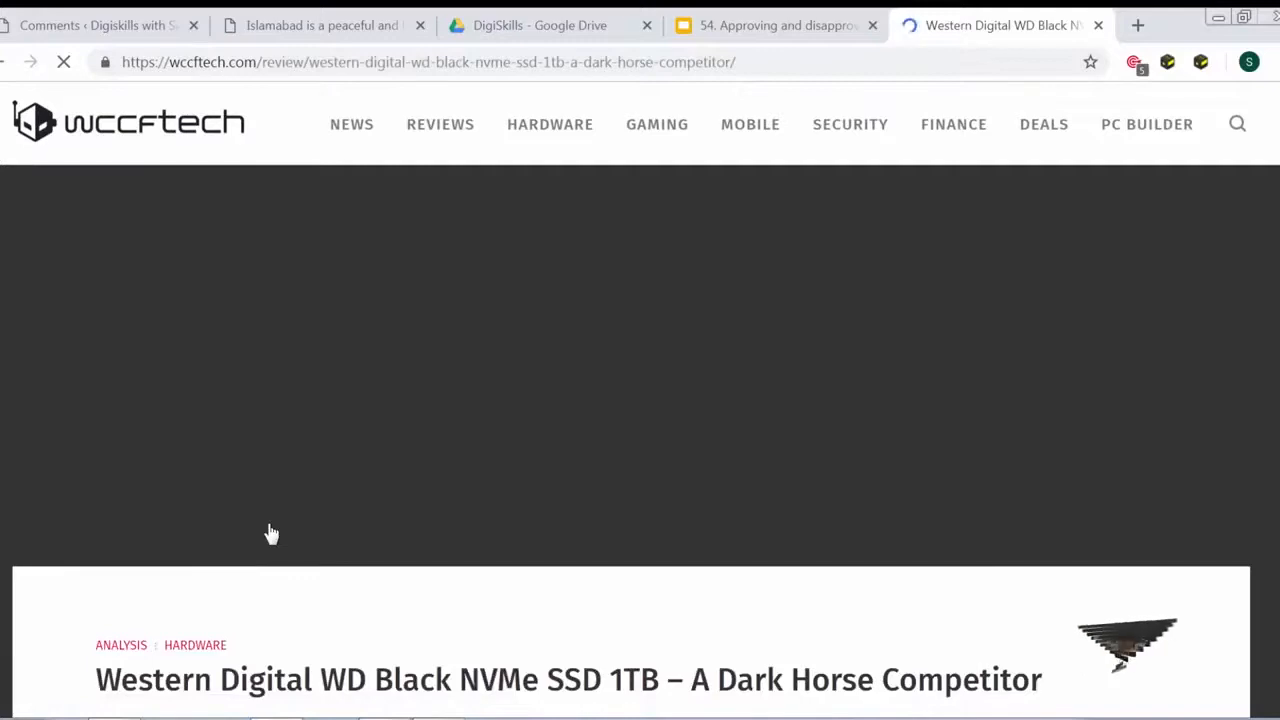
# - Read through the review article down to its pros and cons
pyautogui.scroll(-15, 270, 534)
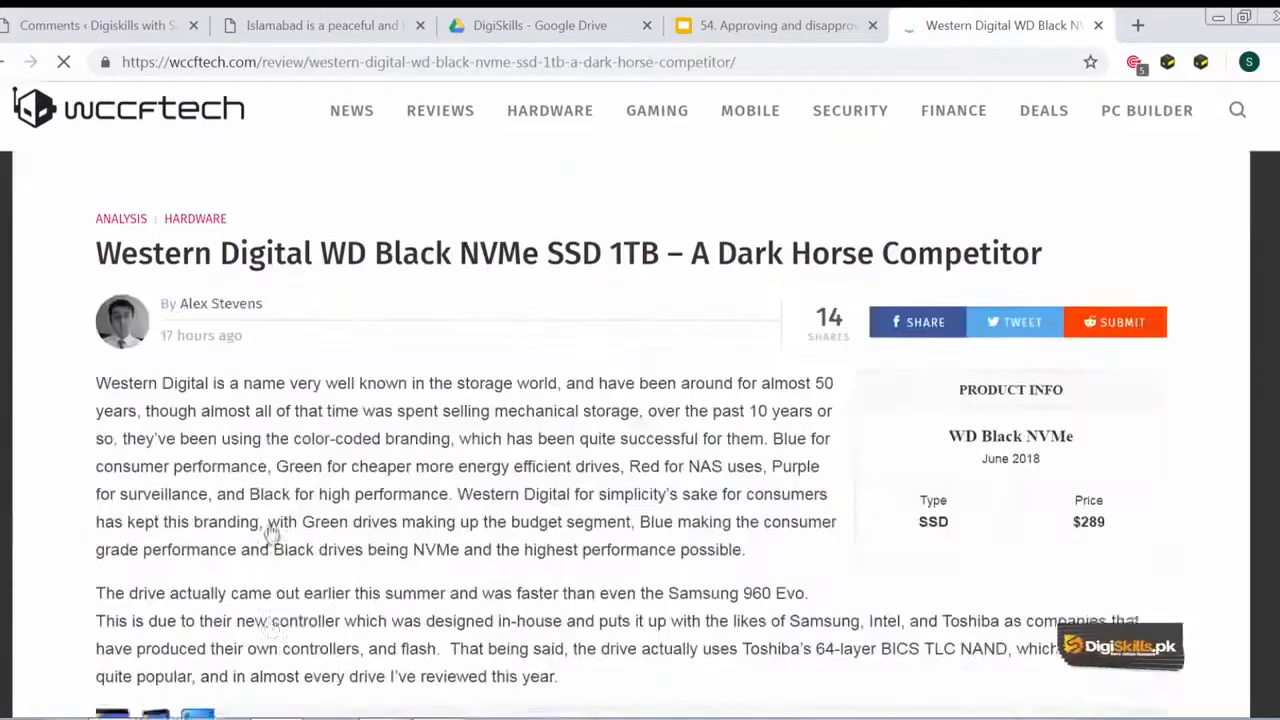
pyautogui.scroll(-15, 270, 534)
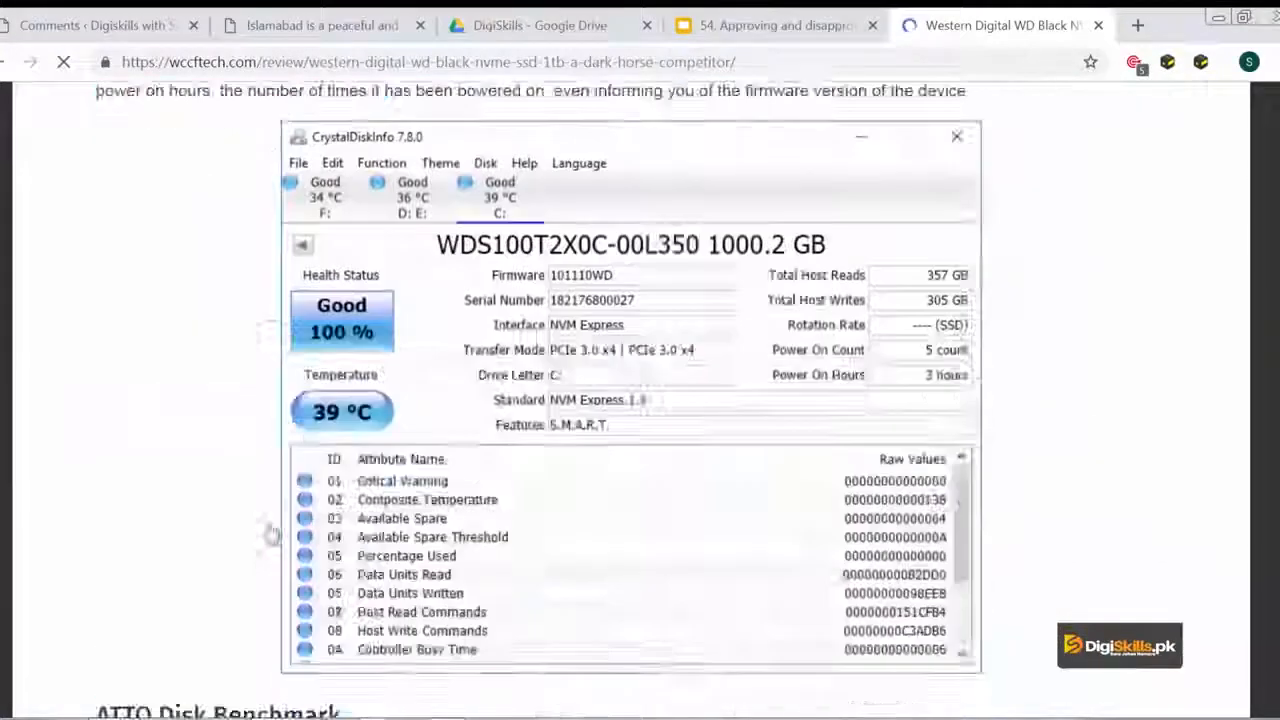
pyautogui.scroll(-15, 270, 534)
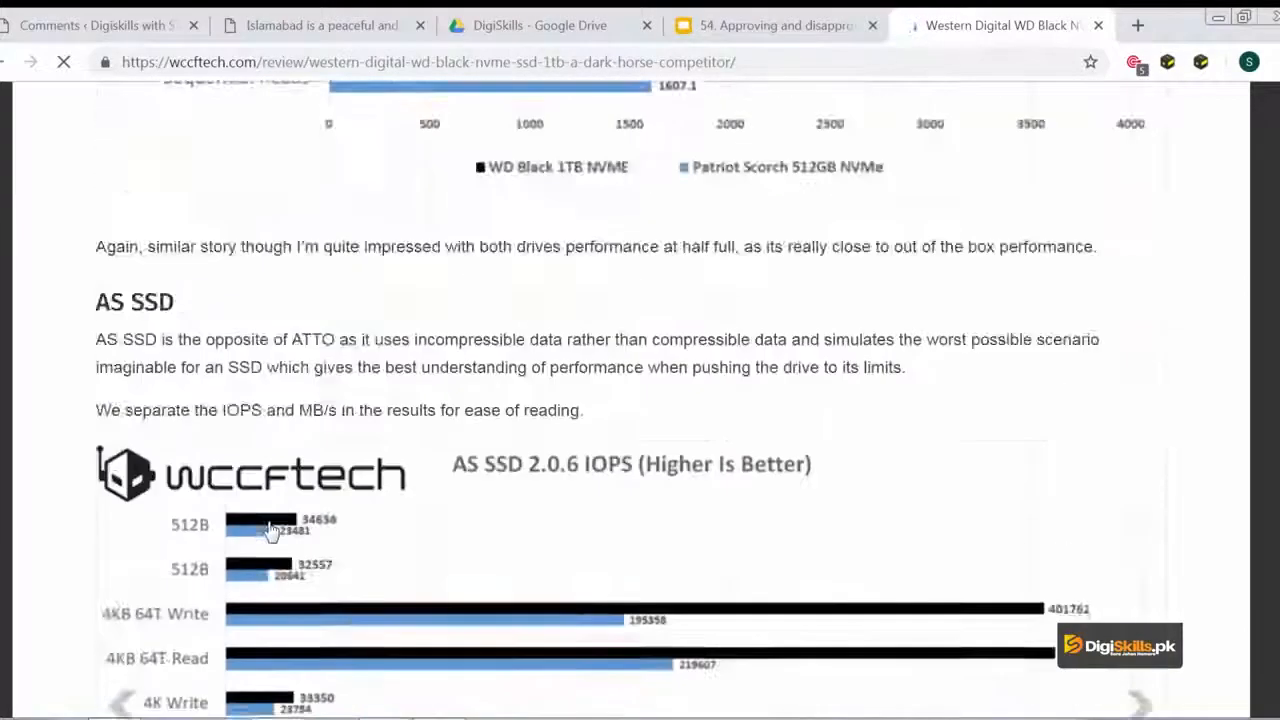
pyautogui.scroll(-15, 270, 534)
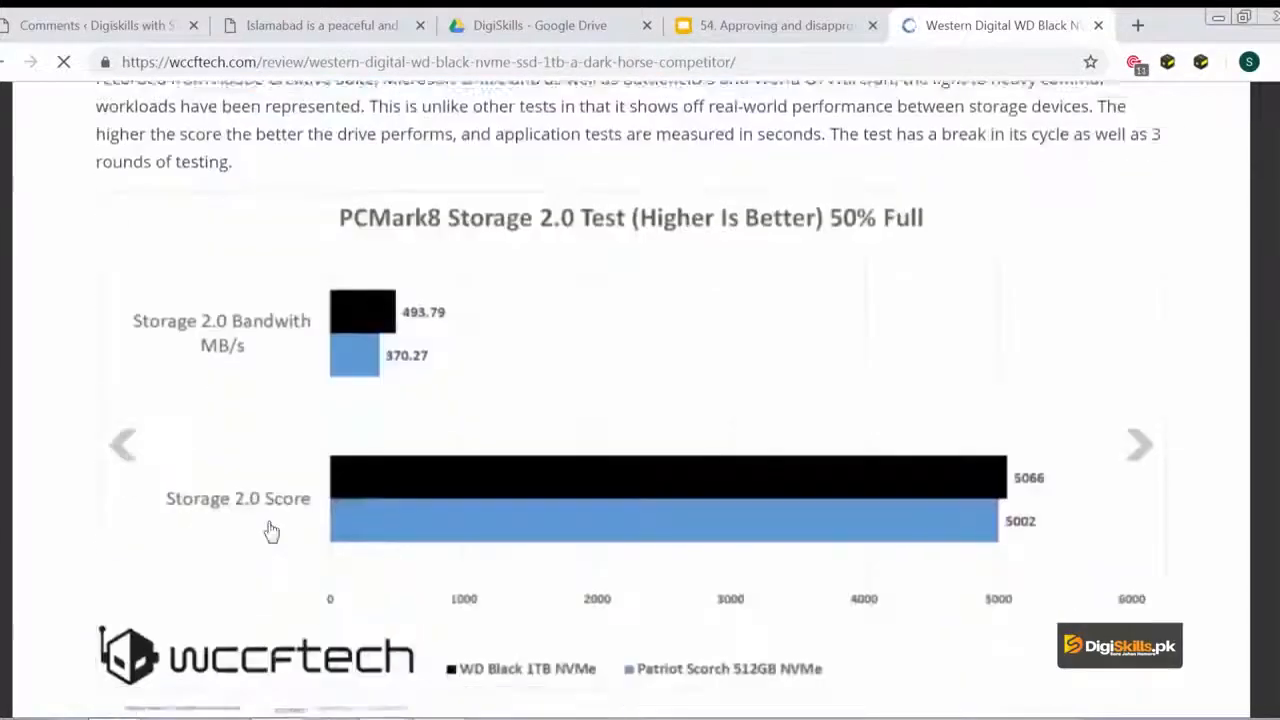
pyautogui.scroll(-7, 270, 520)
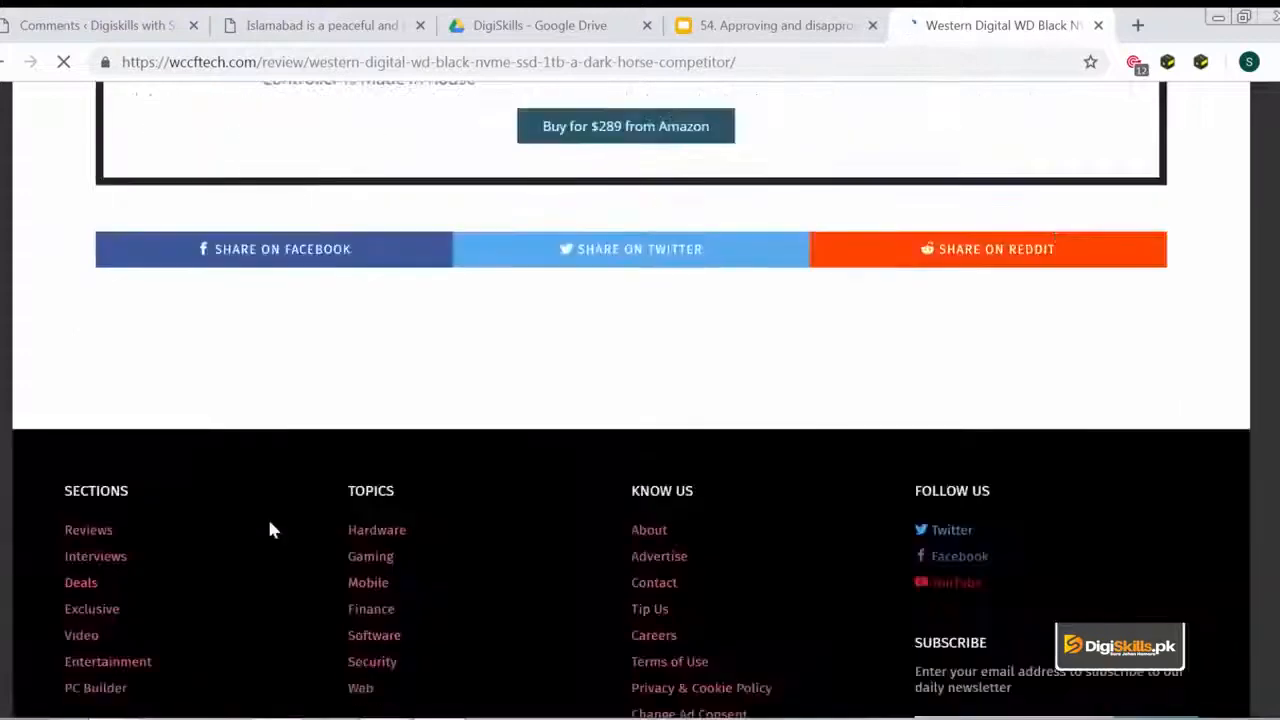
pyautogui.scroll(3, 269, 529)
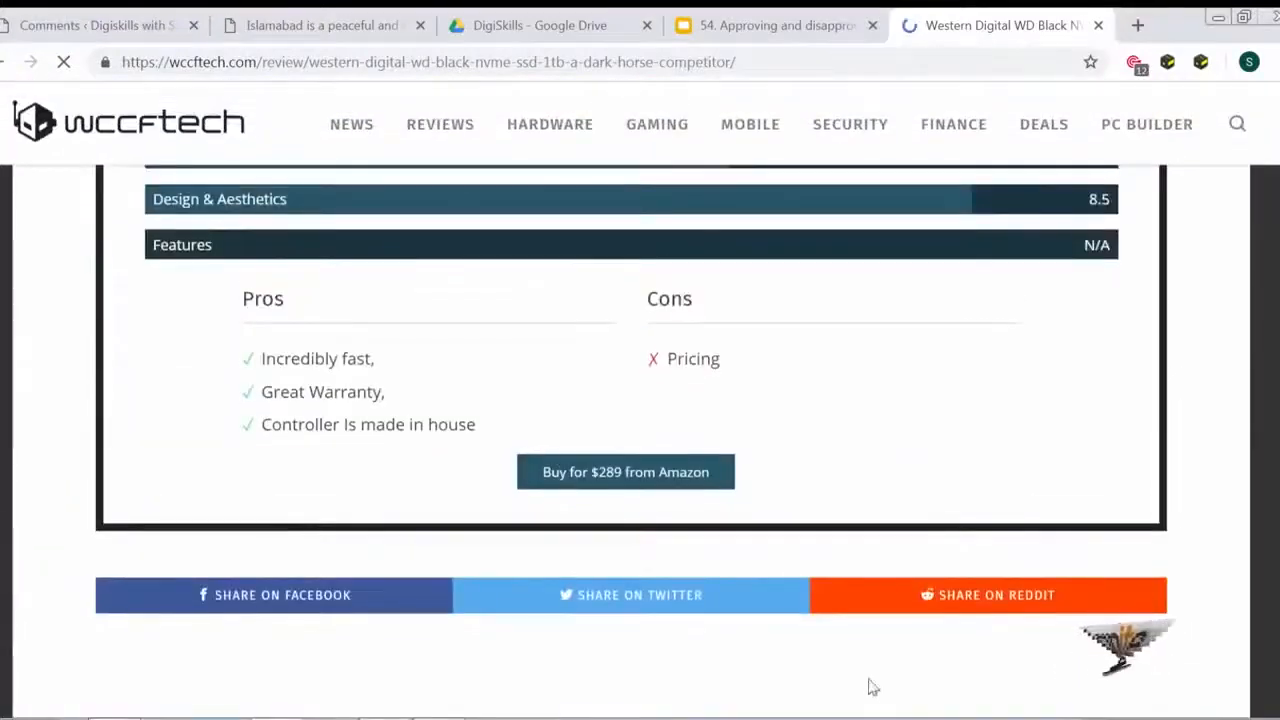
pyautogui.scroll(-3, 740, 577)
pyautogui.scroll(7, 457, 466)
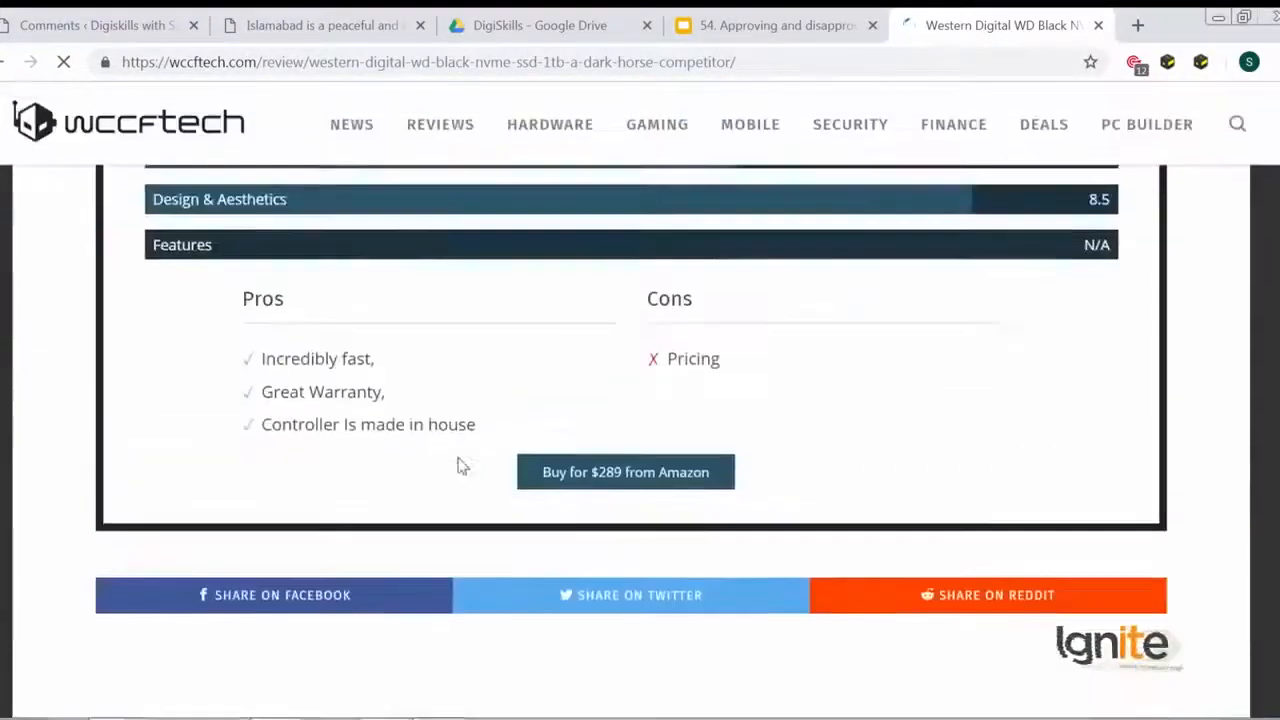
pyautogui.scroll(4, 620, 577)
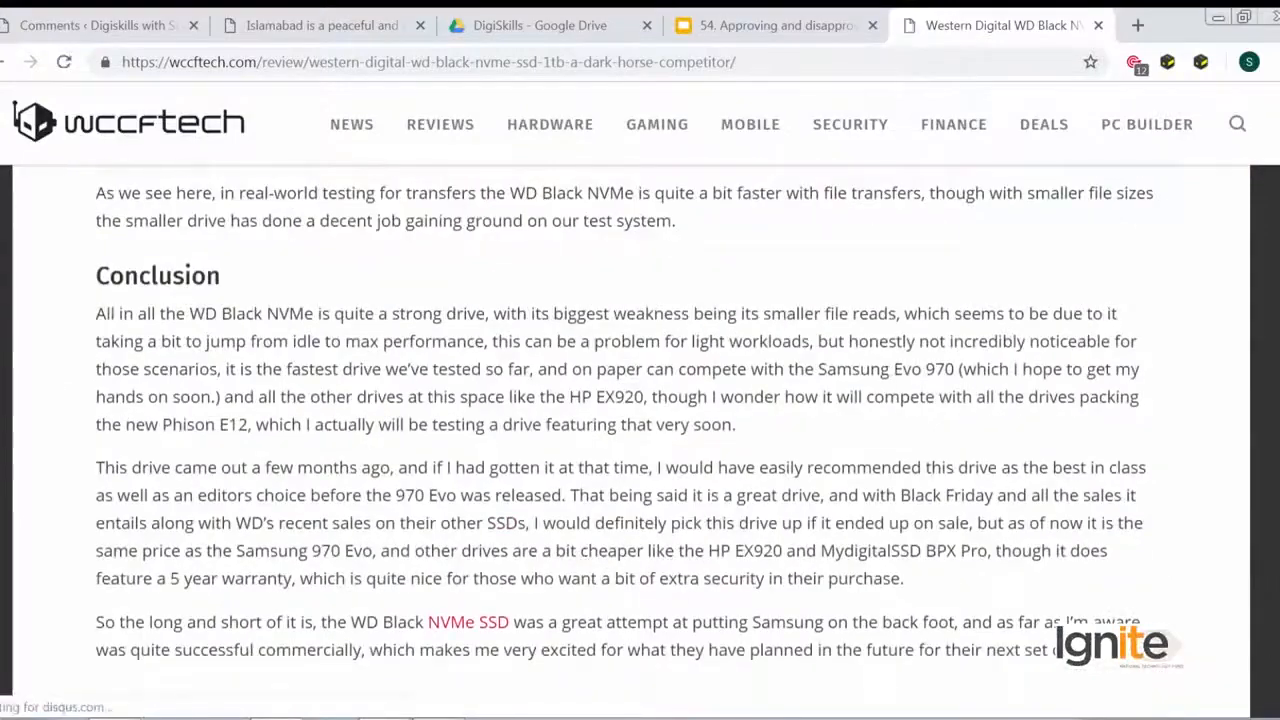
# - Examine the article's reader comments section
pyautogui.scroll(-8, 640, 400)
pyautogui.scroll(5, 640, 400)
pyautogui.scroll(-3, 640, 400)
pyautogui.scroll(10, 957, 620)
pyautogui.scroll(-12, 957, 617)
pyautogui.scroll(12, 957, 620)
pyautogui.scroll(2, 957, 570)
pyautogui.scroll(-8, 957, 570)
pyautogui.scroll(-4, 957, 570)
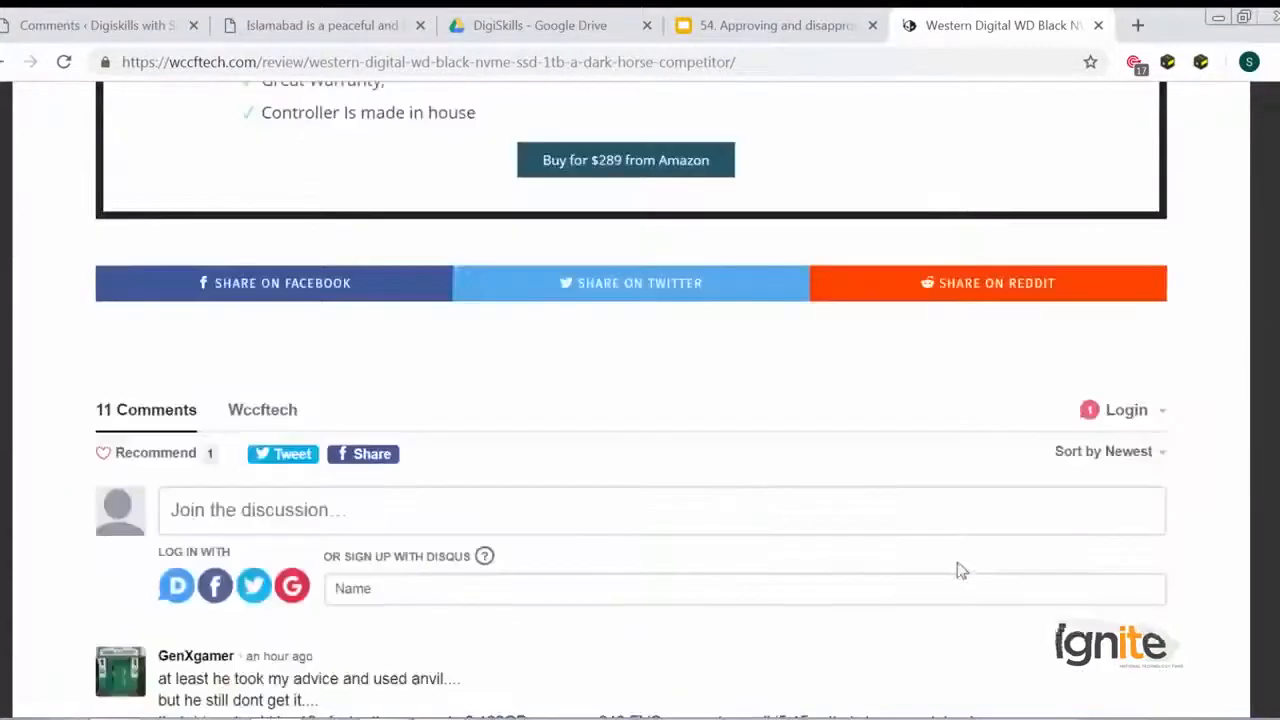
pyautogui.scroll(15, 957, 570)
pyautogui.scroll(-4, 1245, 580)
pyautogui.scroll(-20, 1240, 596)
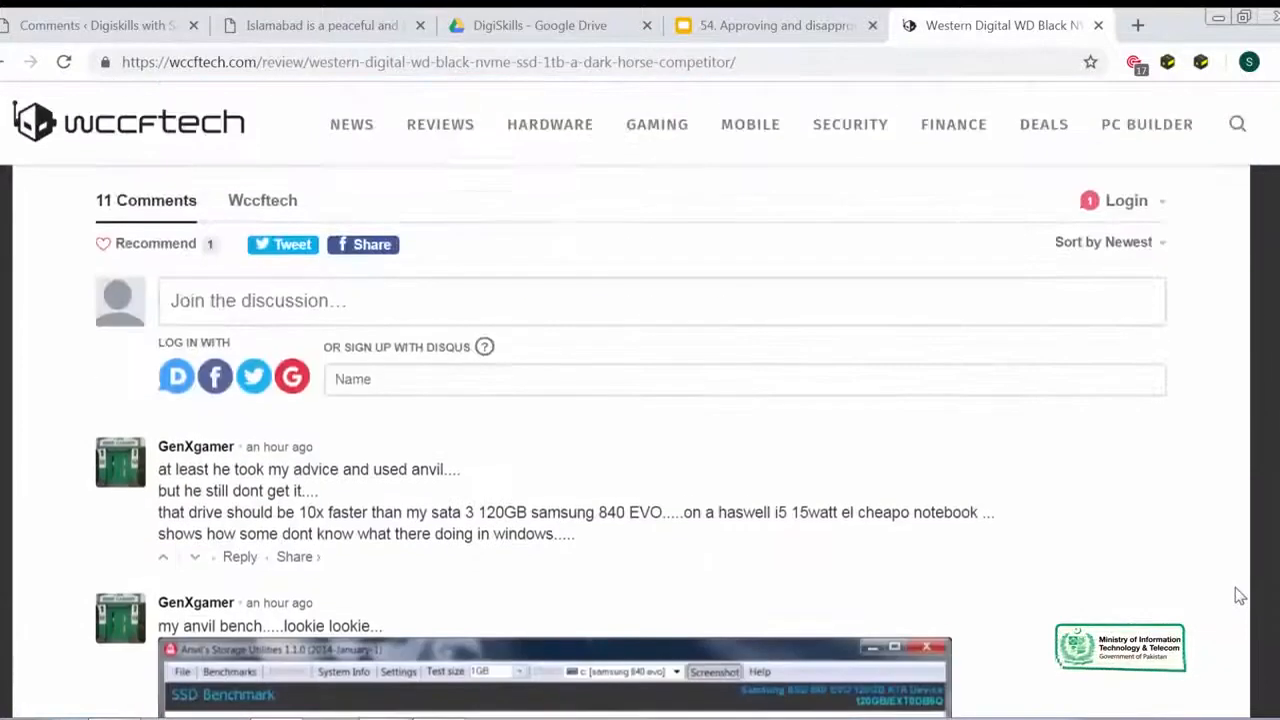
pyautogui.scroll(2, 1240, 596)
pyautogui.scroll(-1, 619, 587)
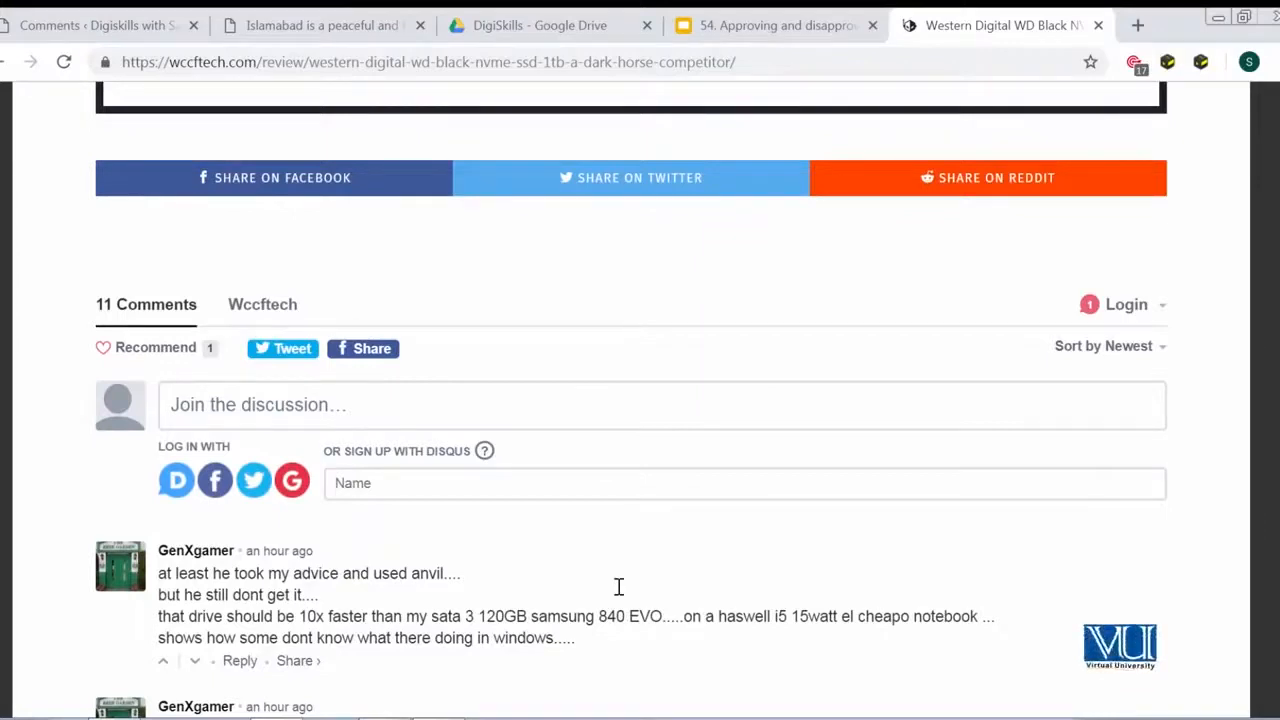
pyautogui.scroll(-6, 595, 590)
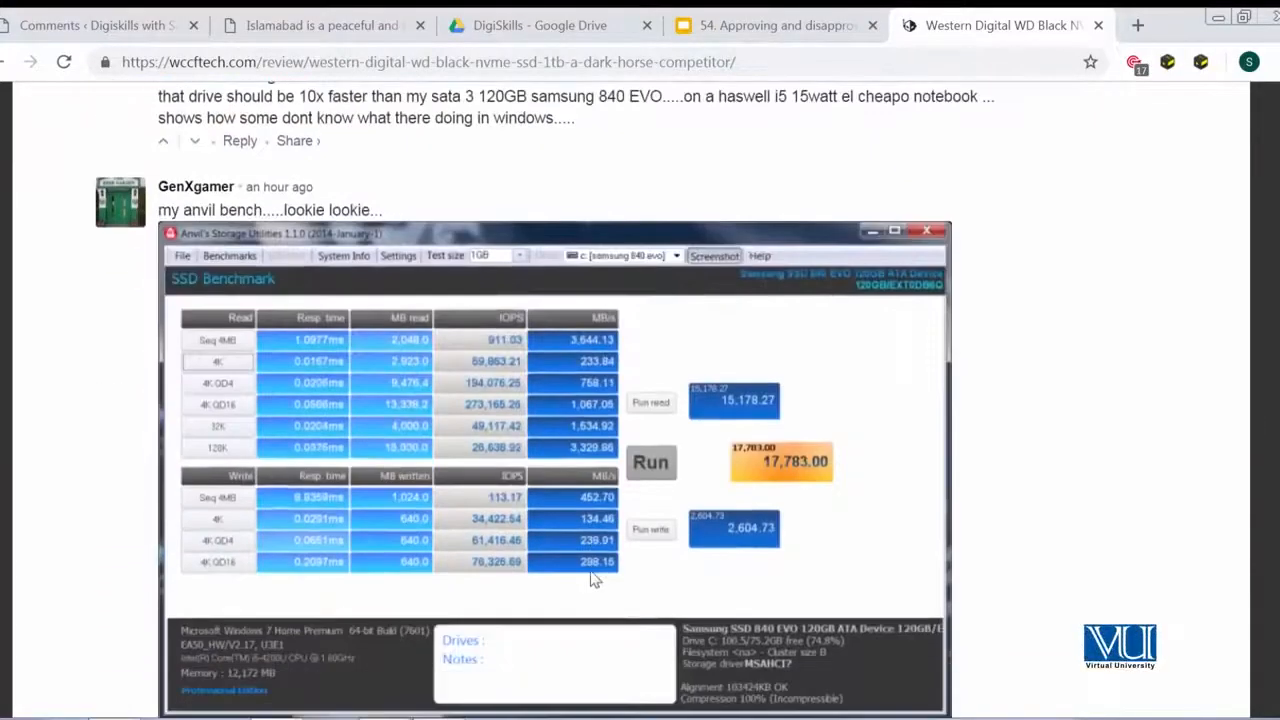
pyautogui.scroll(4, 595, 580)
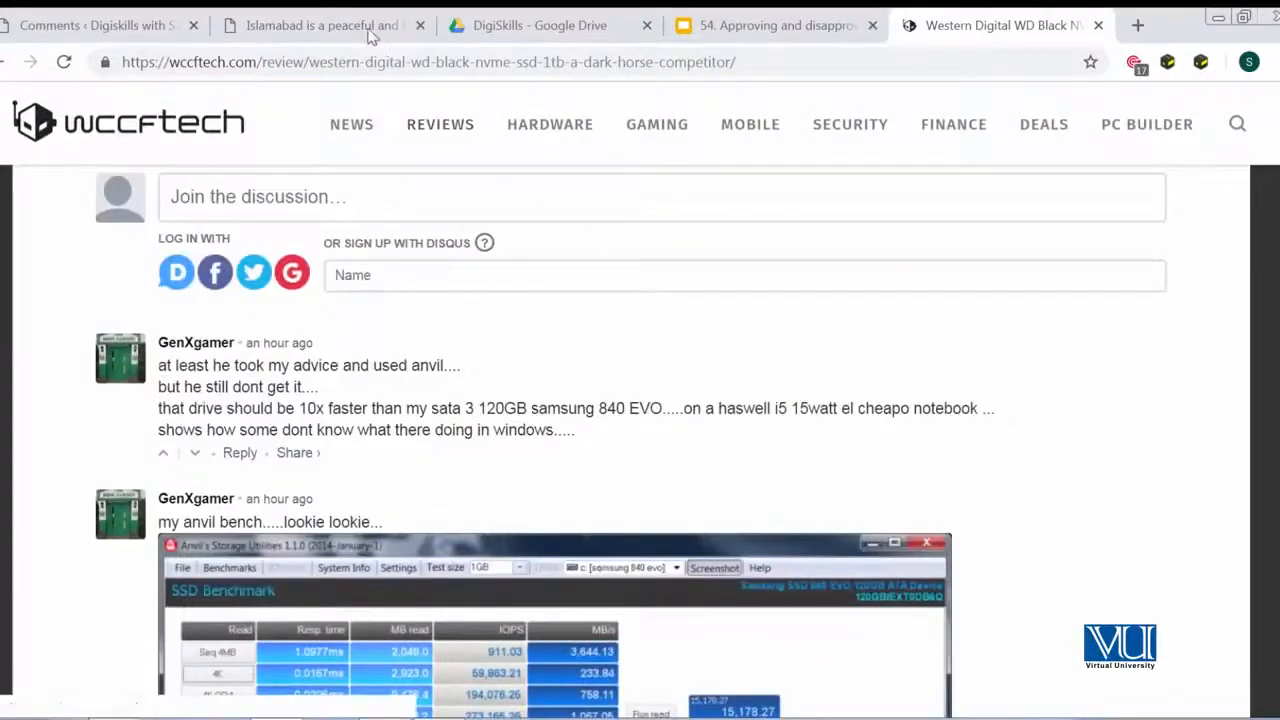
# - Switch to the WordPress admin Comments page and log out of the admin account
pyautogui.click(110, 25)
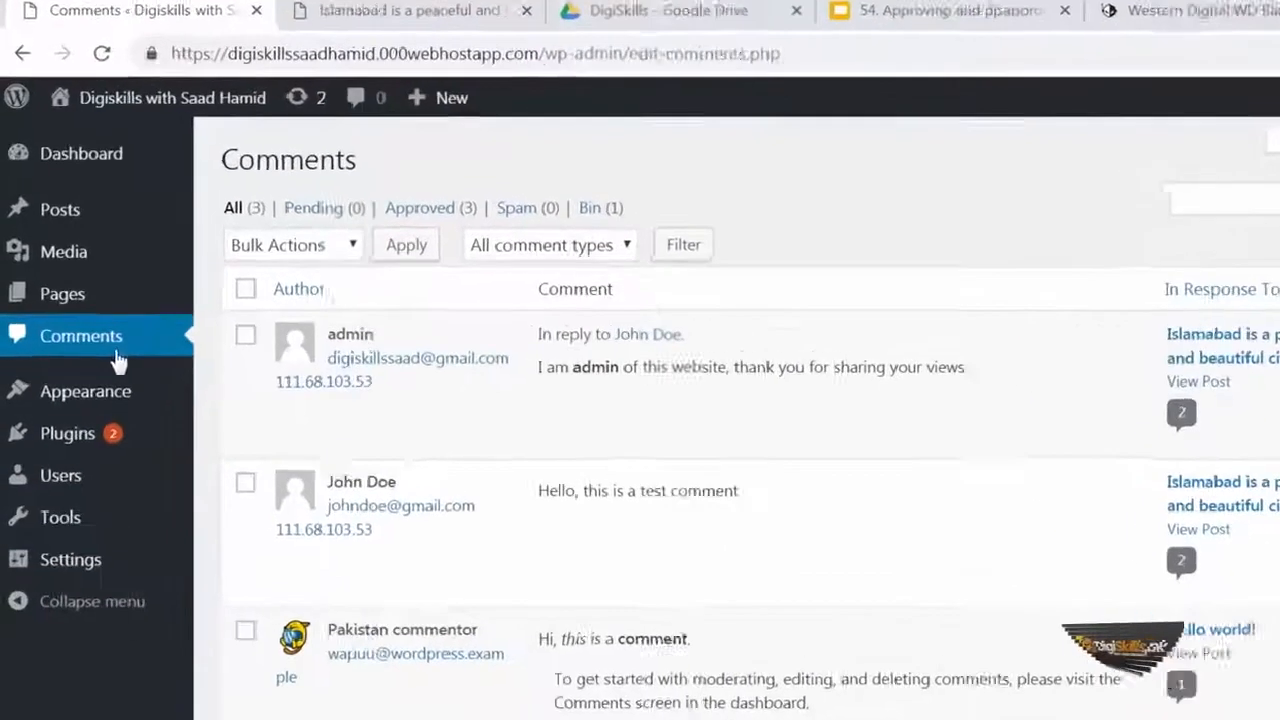
pyautogui.click(98, 311)
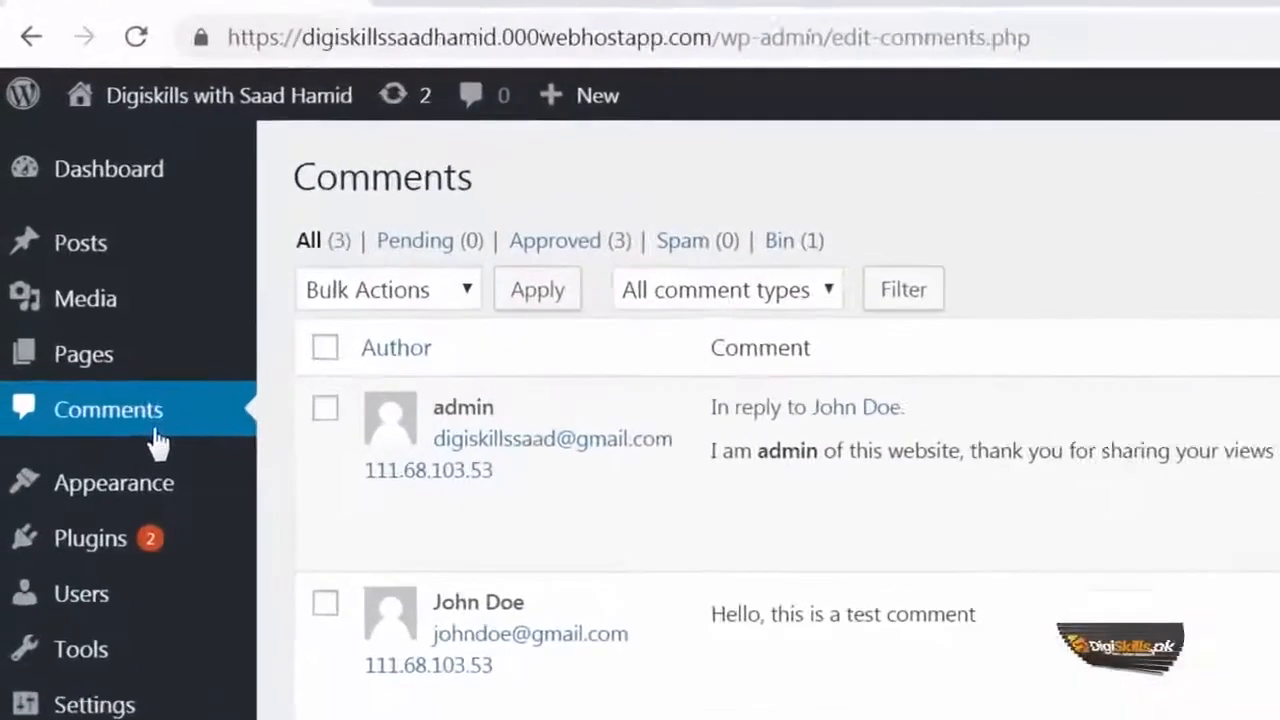
pyautogui.moveTo(535, 513)
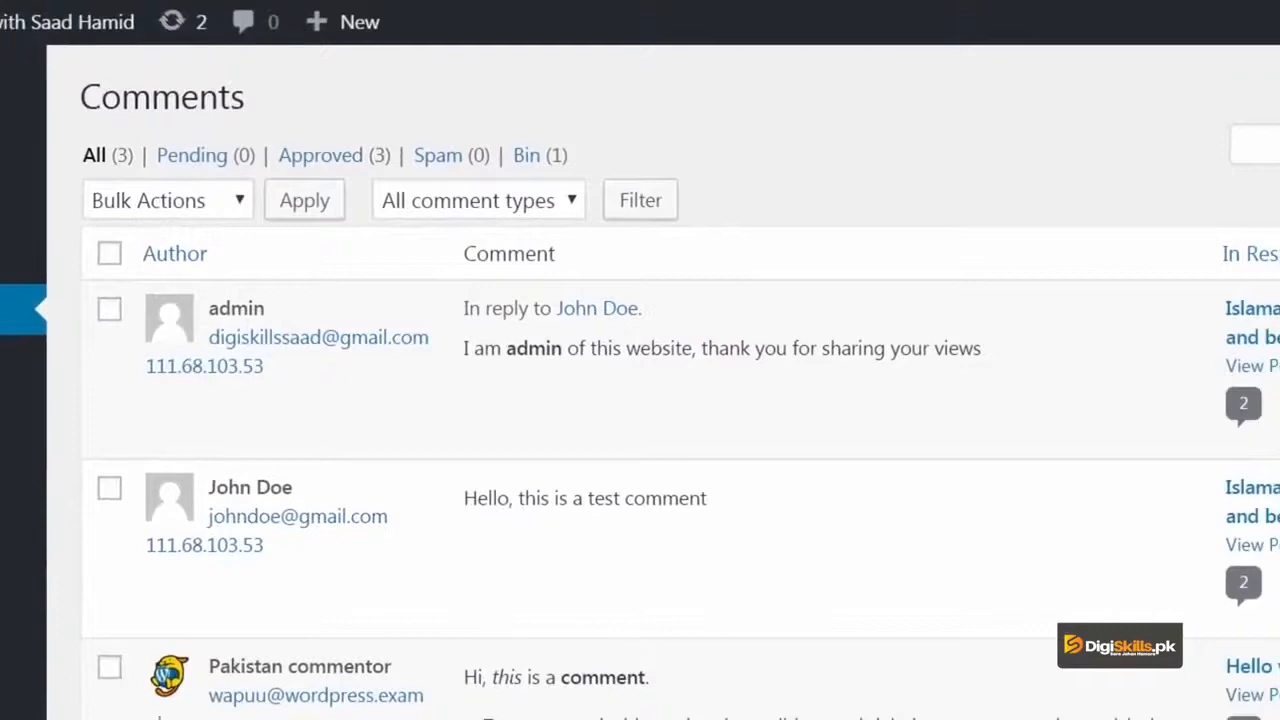
pyautogui.moveTo(660, 492)
pyautogui.moveTo(649, 403)
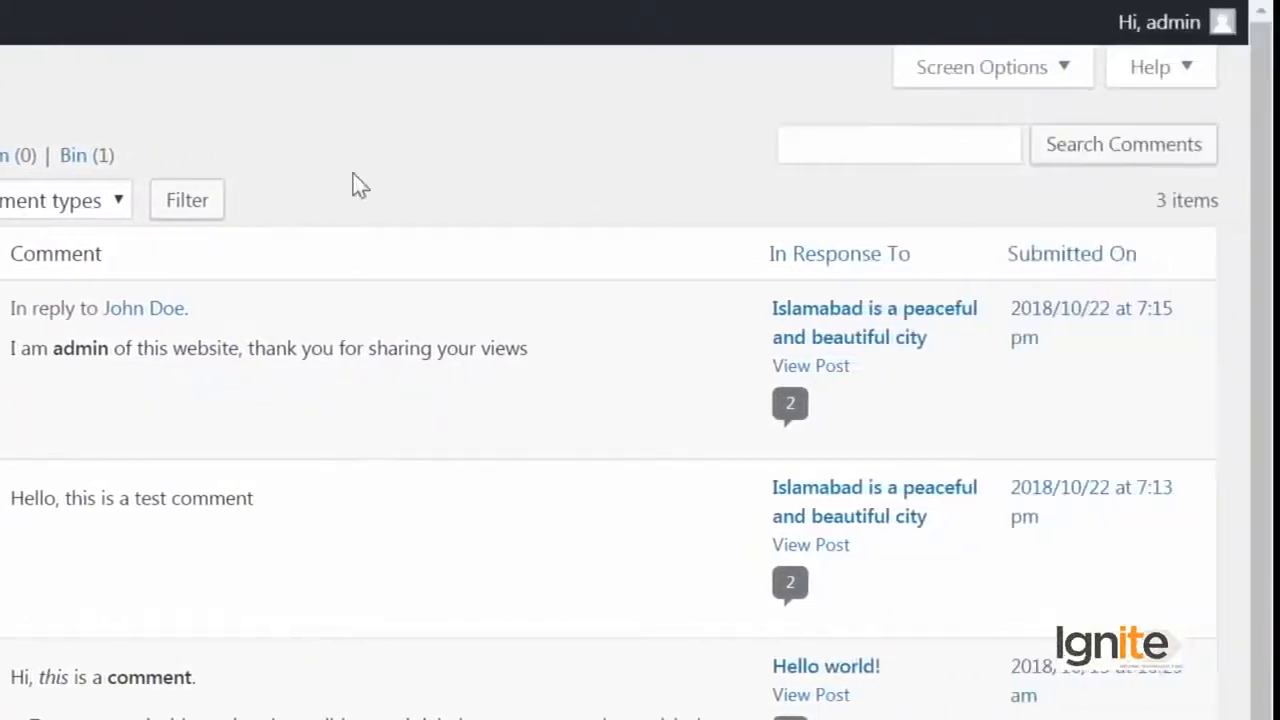
pyautogui.moveTo(1179, 31)
pyautogui.click(1070, 174)
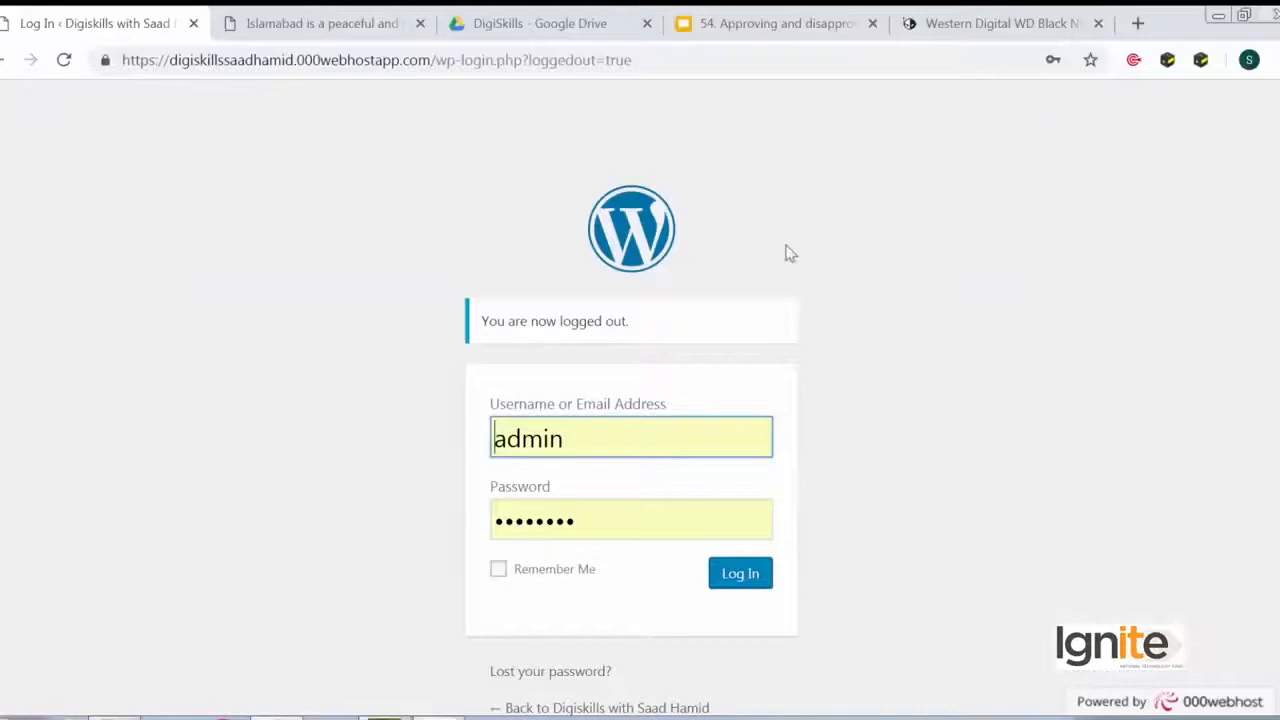
# - Go to the site's home page and open the post 'Islamabad is a peaceful and beautiful city' to its reply form
pyautogui.click(466, 60)
pyautogui.click(437, 60)
pyautogui.hotkey('shift', 'End')
pyautogui.press('BackSpace')
pyautogui.press('Return')
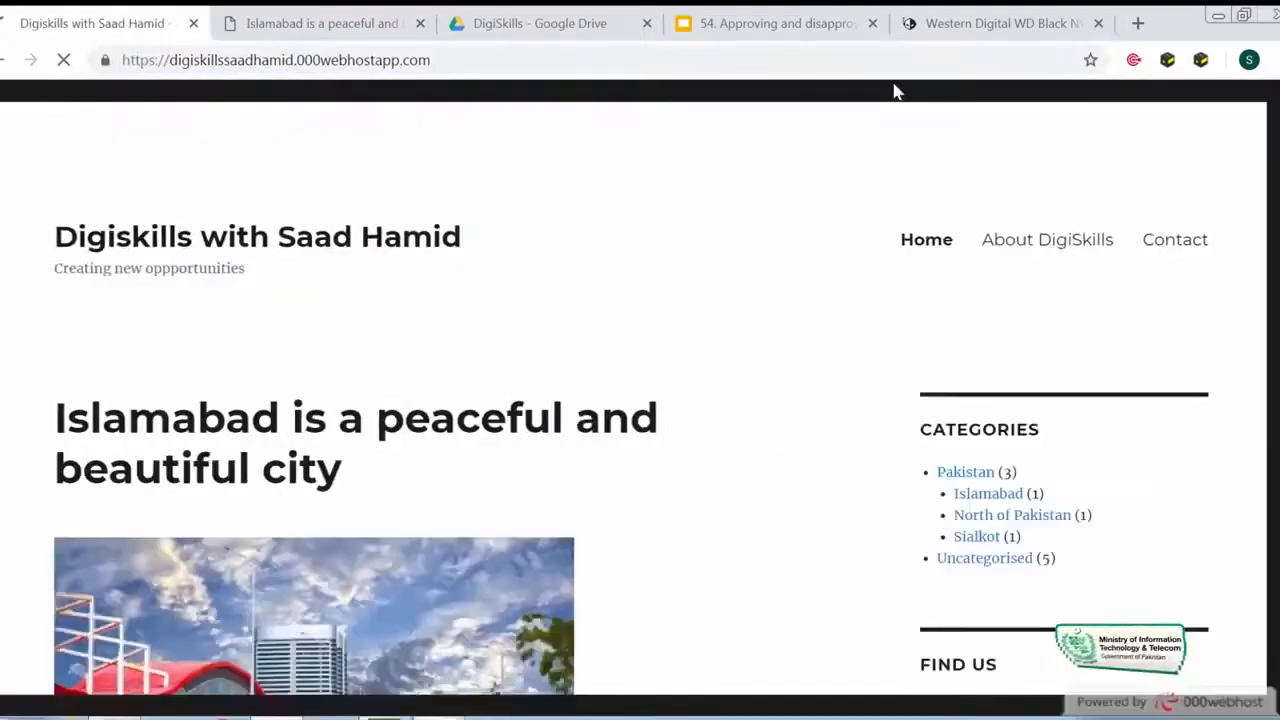
pyautogui.click(533, 420)
pyautogui.scroll(-10, 533, 424)
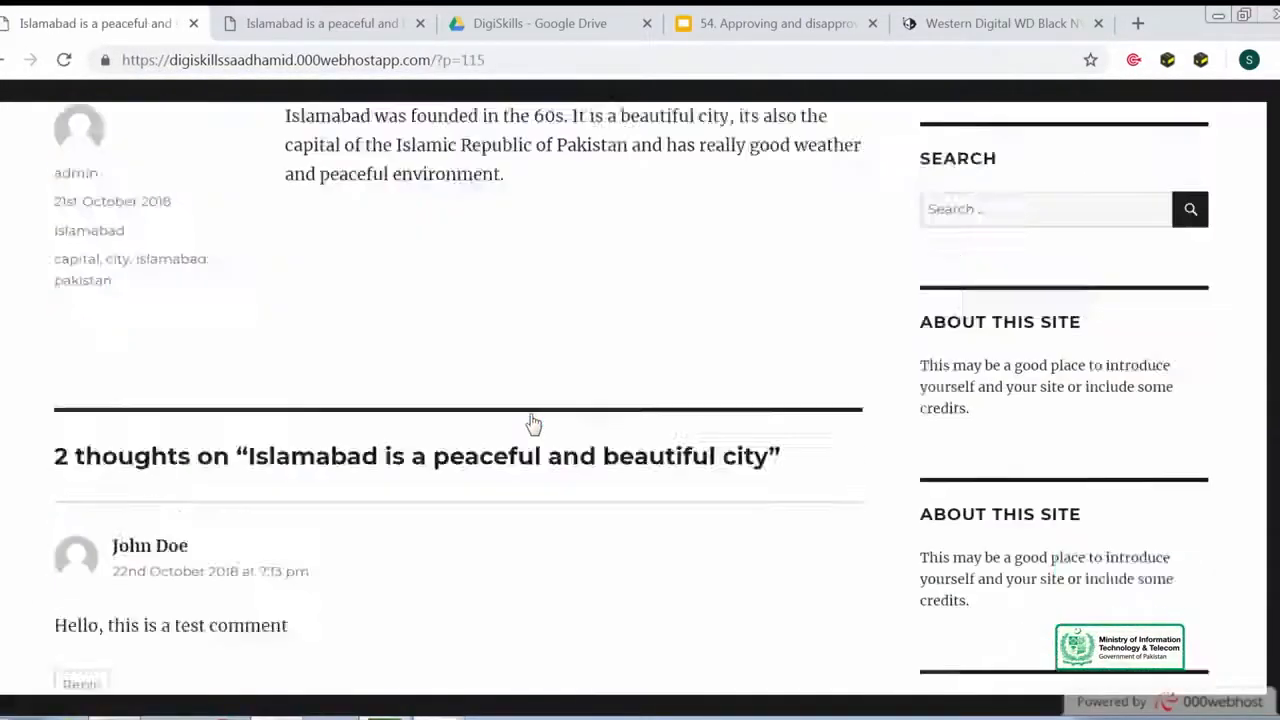
pyautogui.scroll(-5, 533, 424)
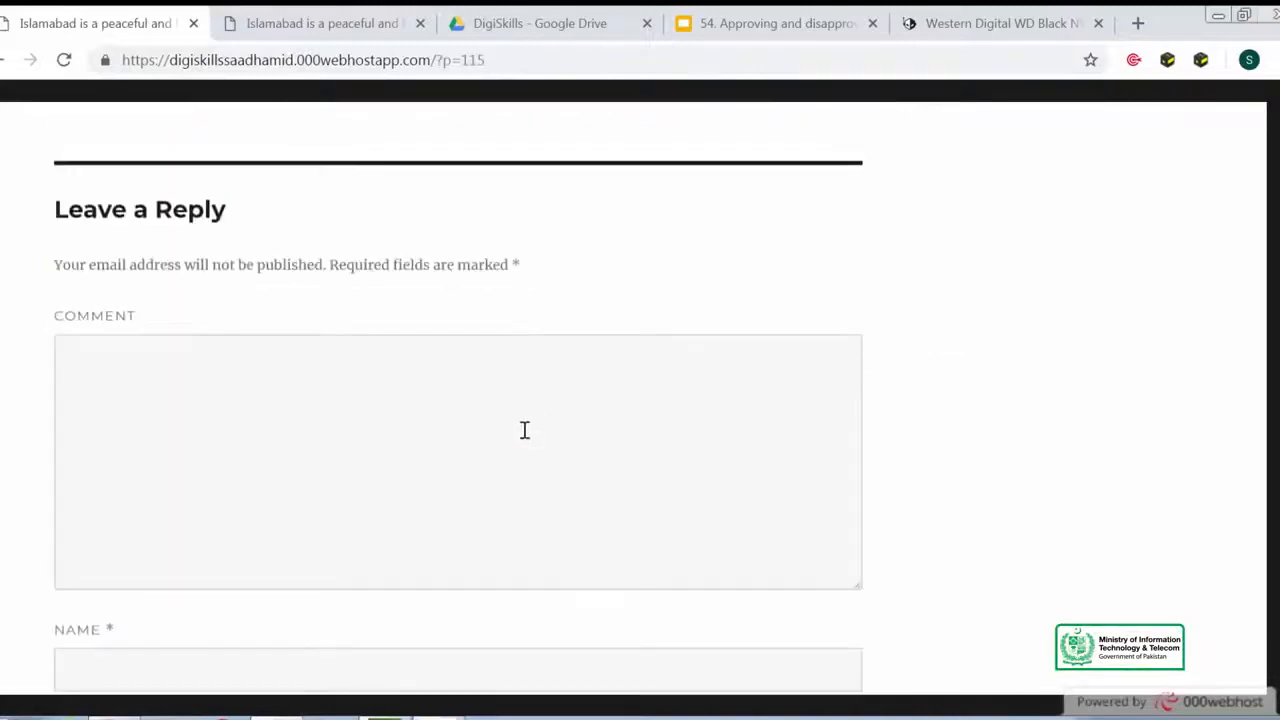
pyautogui.scroll(-3, 524, 430)
# - Fill in the name Stranger and the commenter's e-mail address in the reply form
pyautogui.click(439, 358)
pyautogui.write('Stranger')
pyautogui.press('Tab')
pyautogui.press('Tab')
pyautogui.click(405, 444)
pyautogui.write('stra')
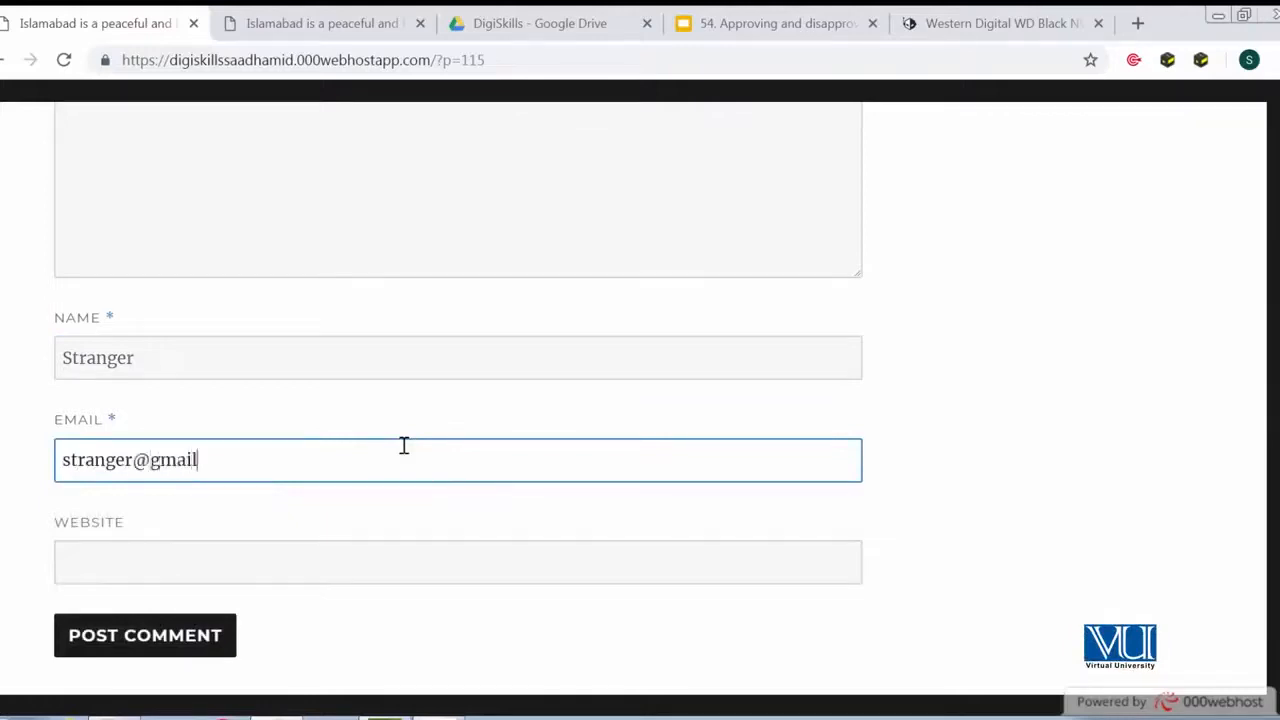
# - Write the comment 'I am stranger posting this comment' and post it
pyautogui.scroll(4, 404, 445)
pyautogui.click(401, 447)
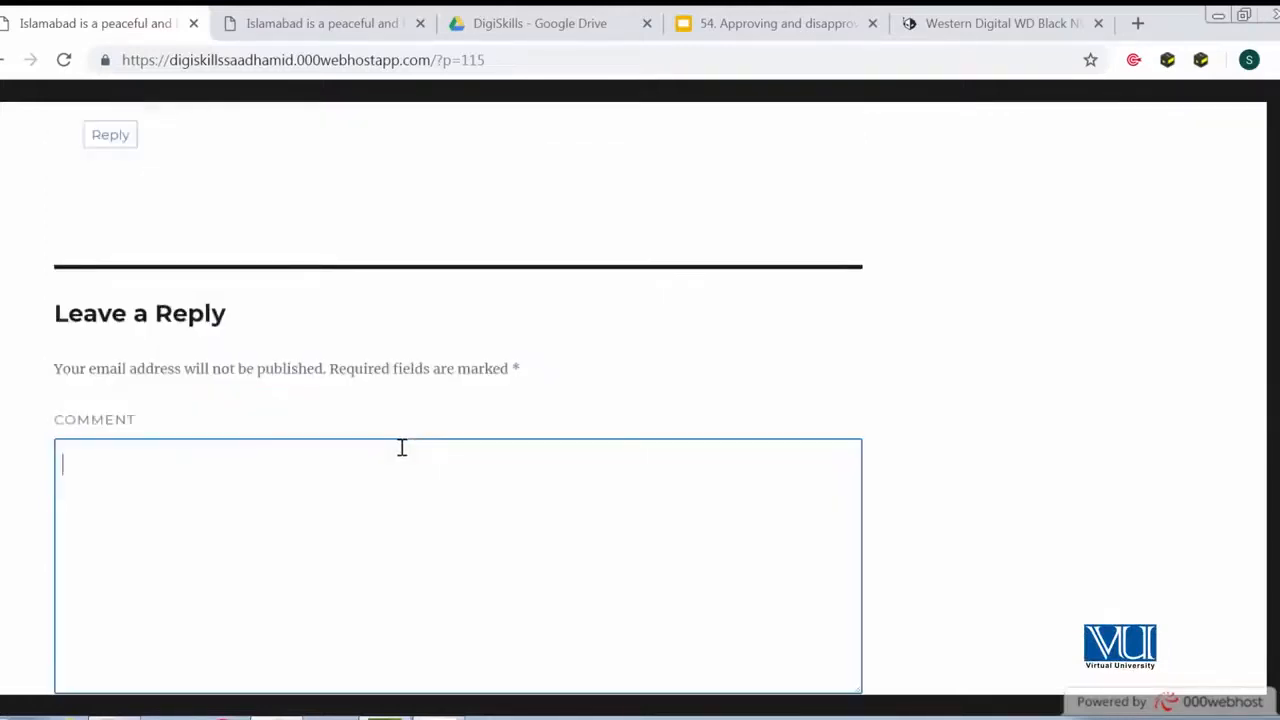
pyautogui.write('I am stran')
pyautogui.press('BackSpace')
pyautogui.press('BackSpace')
pyautogui.write('ranger posting this comment')
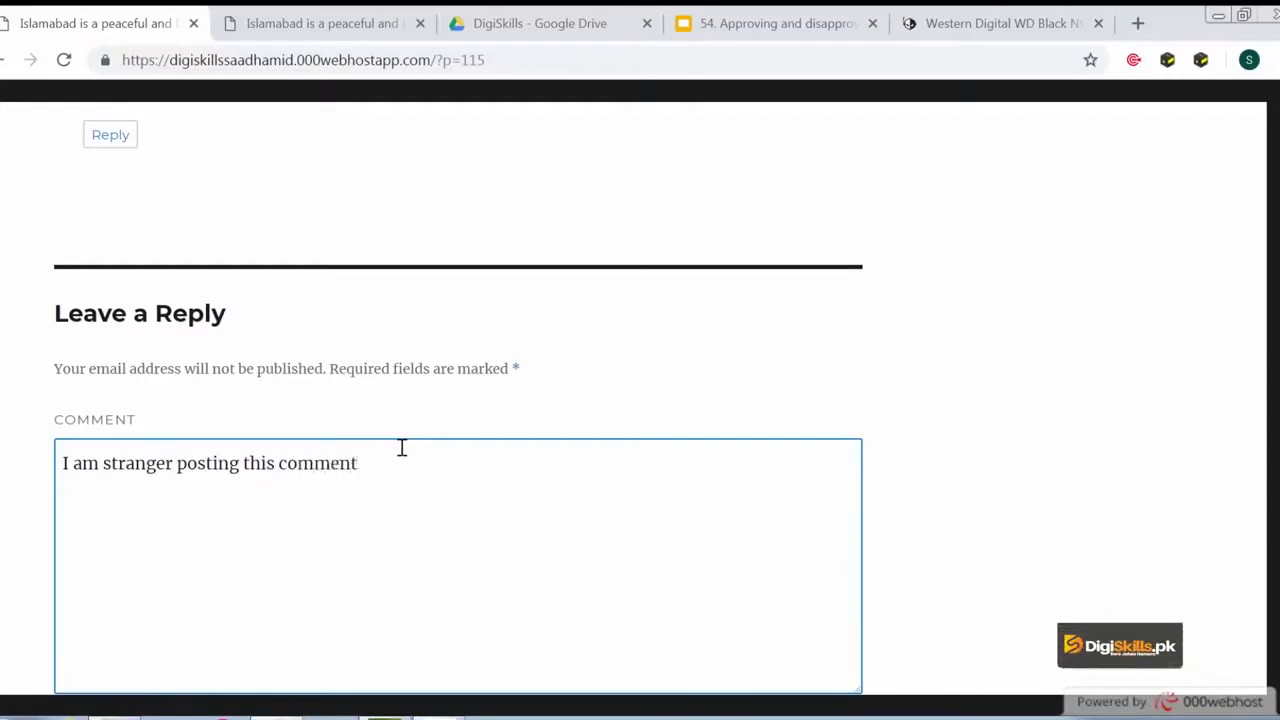
pyautogui.scroll(-4, 401, 447)
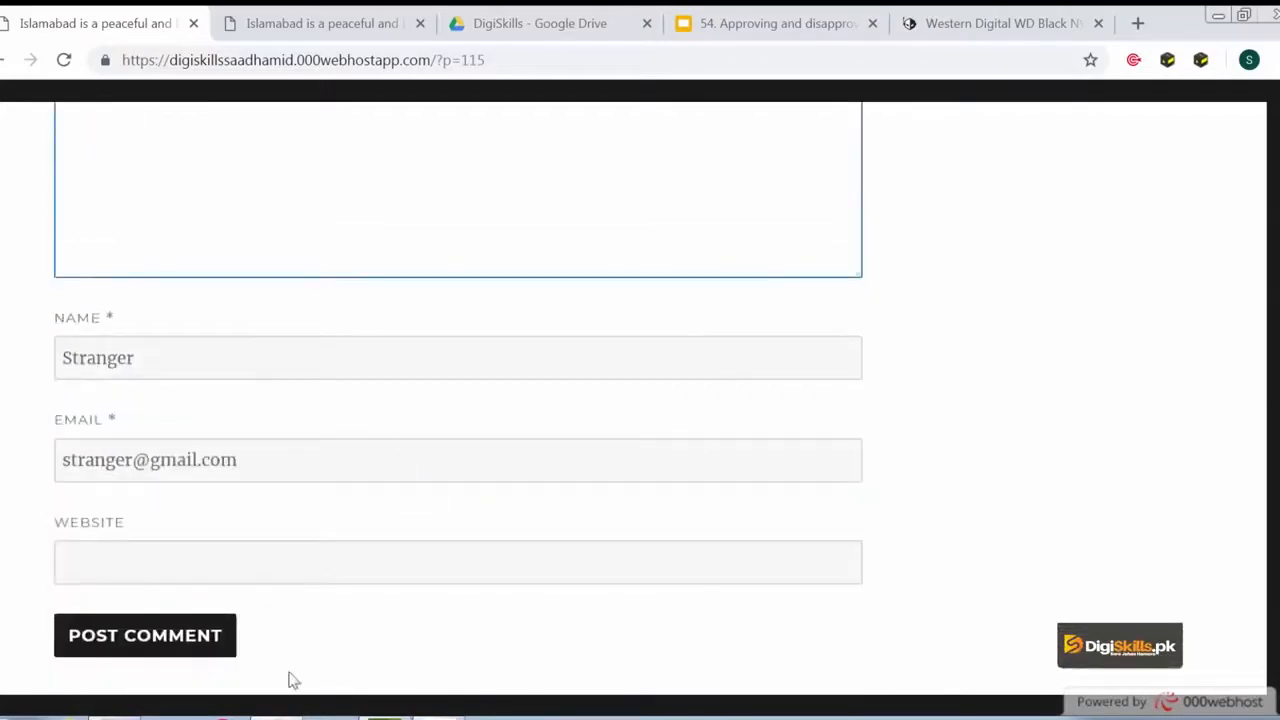
pyautogui.click(215, 655)
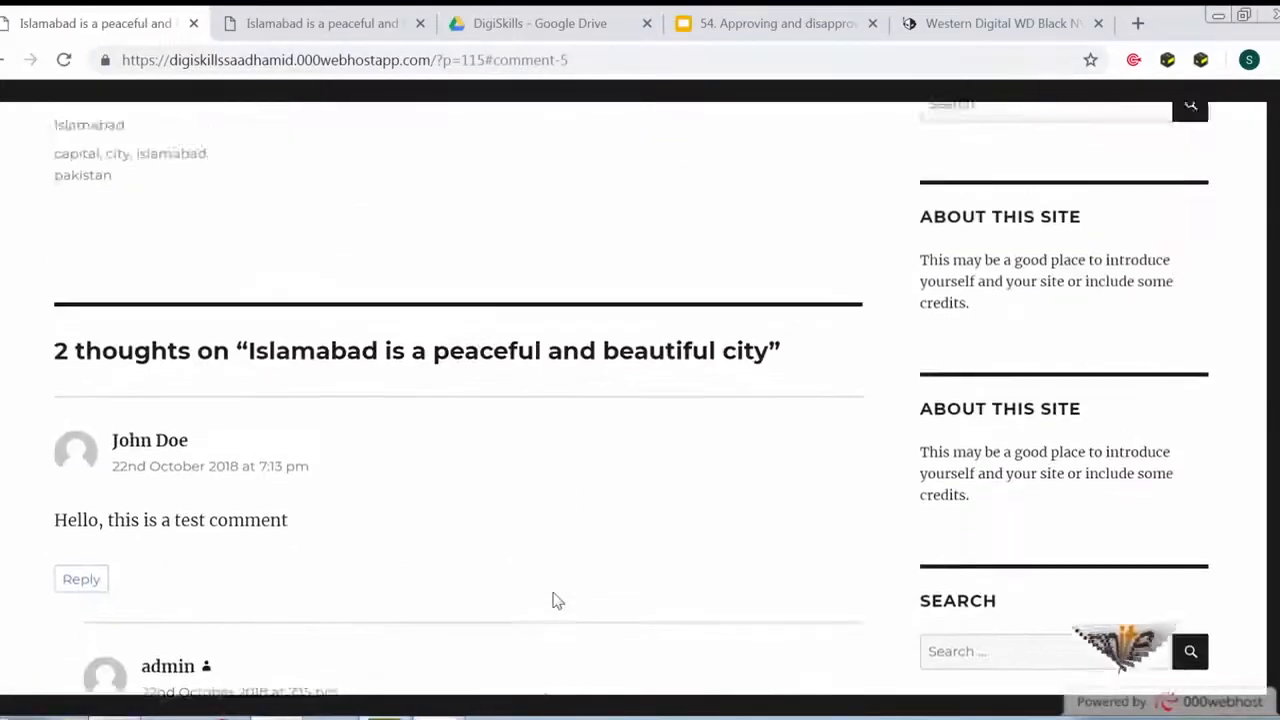
# - Examine the post's comment list after submitting
pyautogui.scroll(-10, 553, 600)
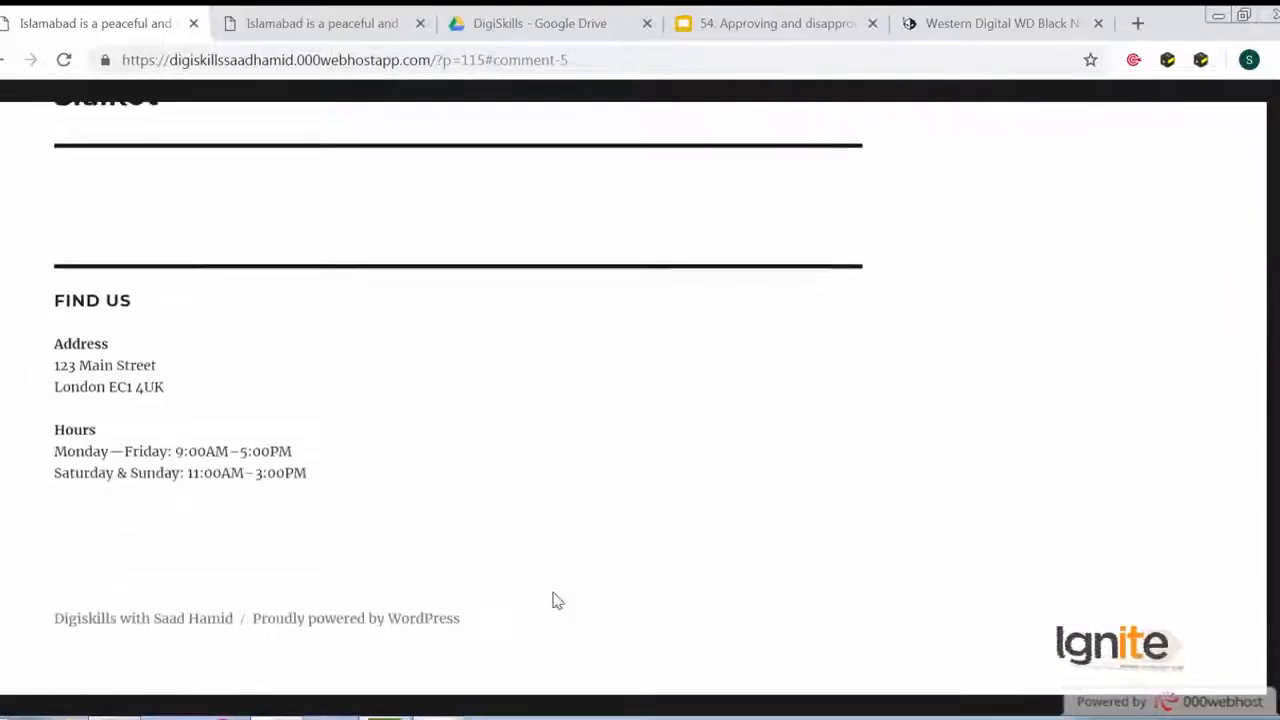
pyautogui.scroll(8, 553, 580)
pyautogui.scroll(9, 553, 567)
pyautogui.scroll(-3, 553, 570)
pyautogui.scroll(10, 553, 567)
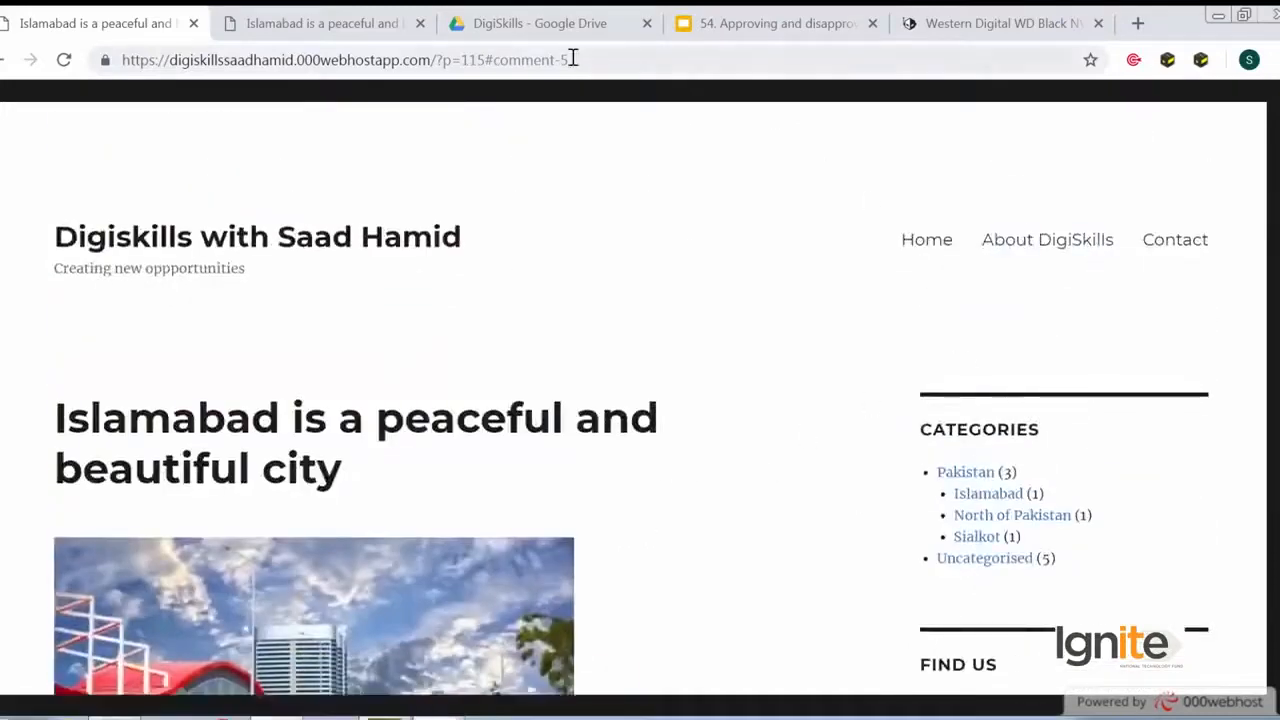
# - Change the address to the site's wp-admin page and open the admin dashboard
pyautogui.click(571, 60)
pyautogui.click(460, 60)
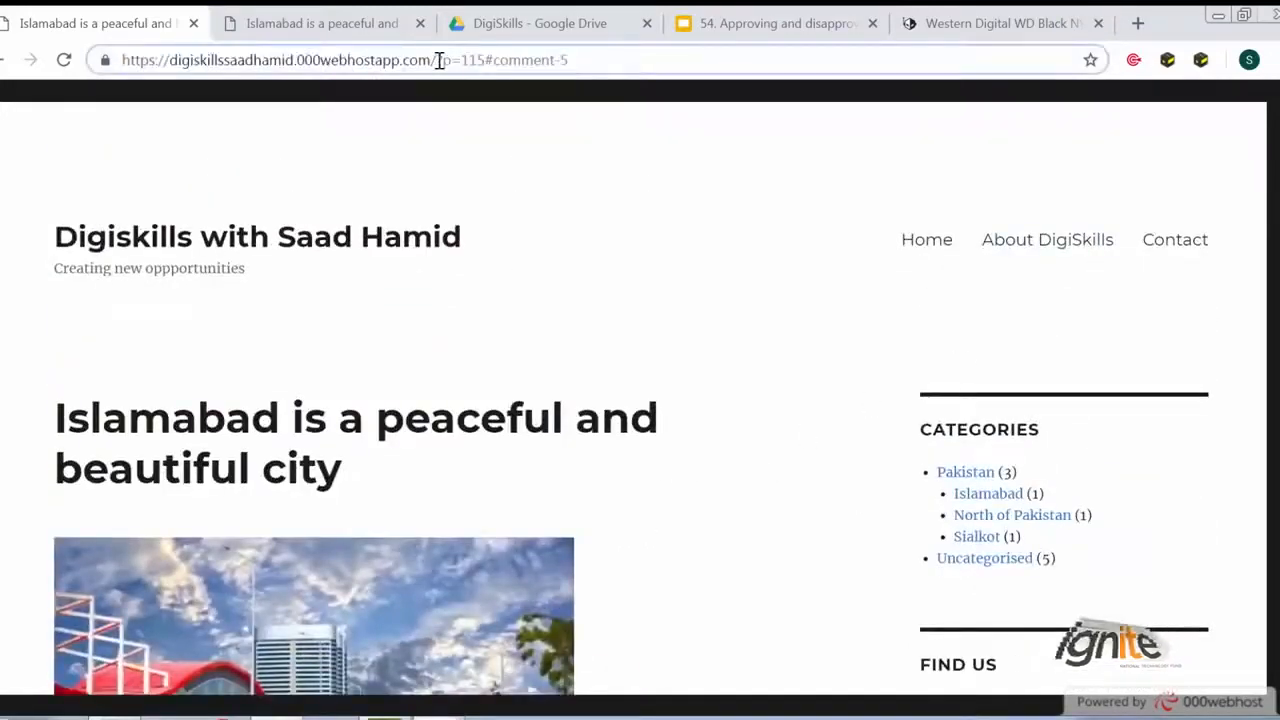
pyautogui.press('BackSpace')
pyautogui.press('BackSpace')
pyautogui.press('BackSpace')
pyautogui.press('BackSpace')
pyautogui.press('BackSpace')
pyautogui.press('BackSpace')
pyautogui.press('BackSpace')
pyautogui.press('BackSpace')
pyautogui.press('BackSpace')
pyautogui.press('BackSpace')
pyautogui.press('BackSpace')
pyautogui.press('BackSpace')
pyautogui.press('BackSpace')
pyautogui.press('BackSpace')
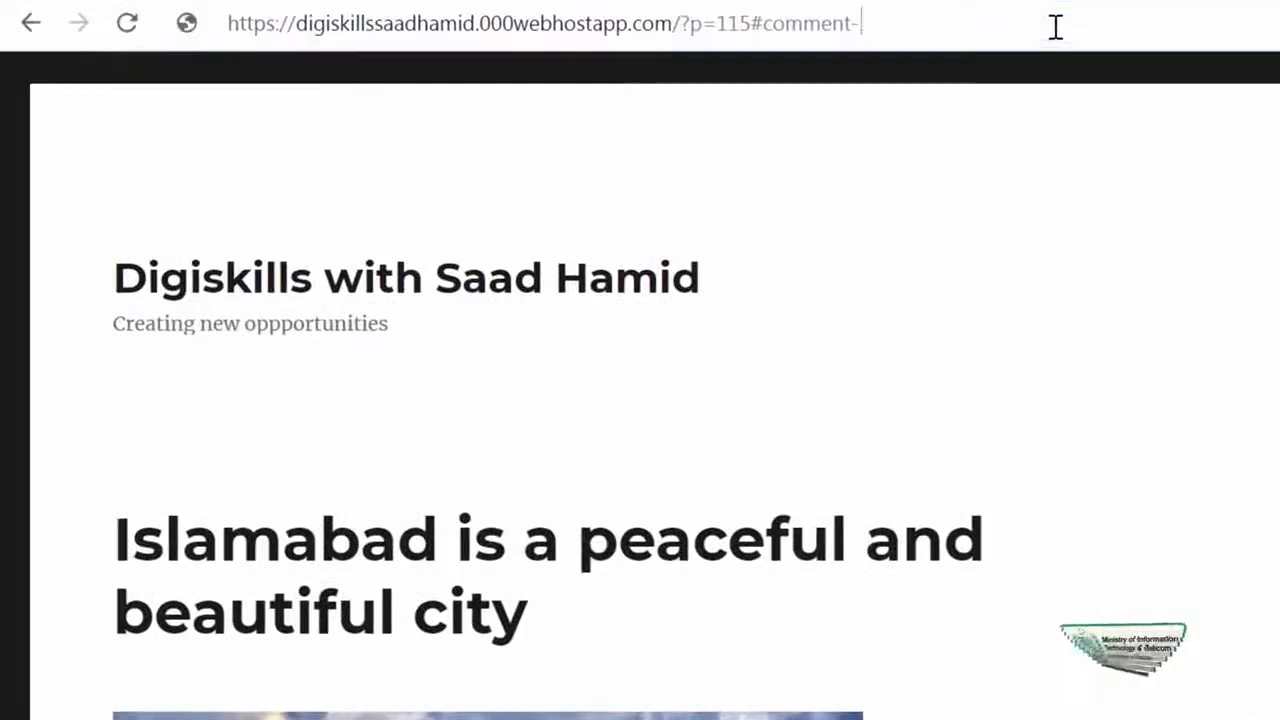
pyautogui.press('BackSpace')
pyautogui.press('BackSpace')
pyautogui.write('wp-admi')
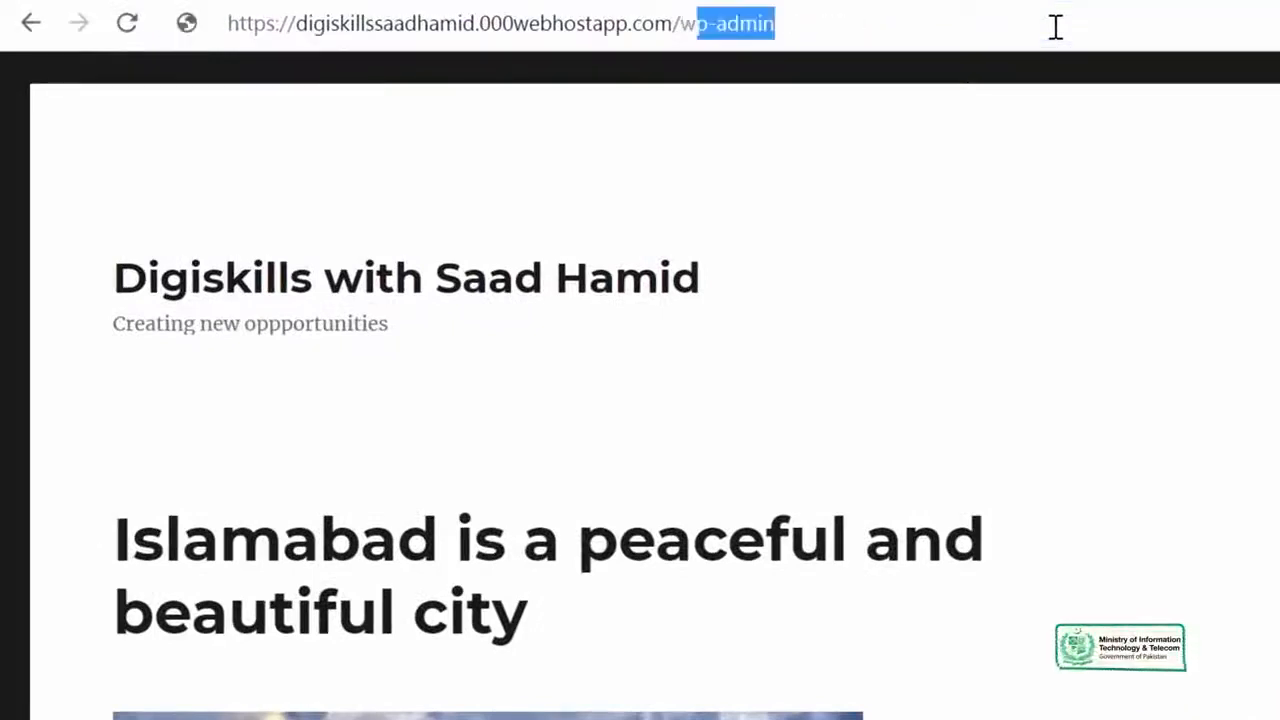
pyautogui.press('Return')
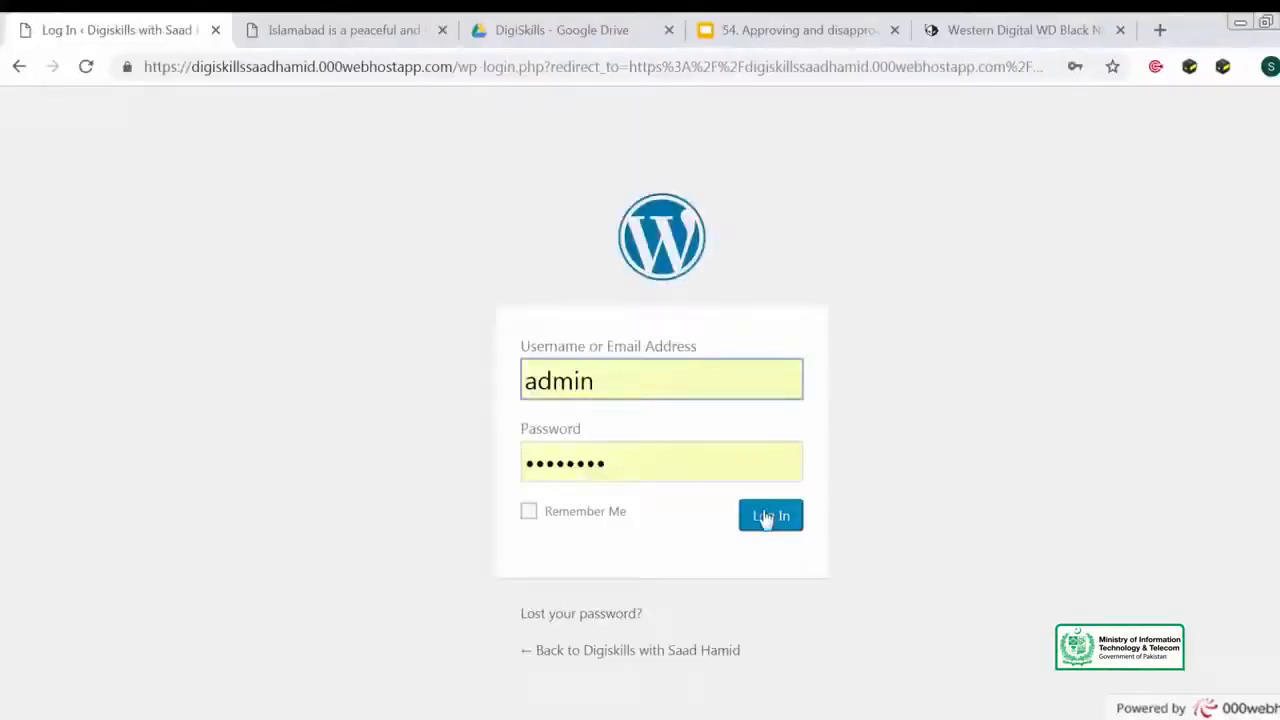
# - Open the Comments screen, then approve and unapprove the Stranger comment
pyautogui.click(766, 517)
pyautogui.moveTo(148, 428)
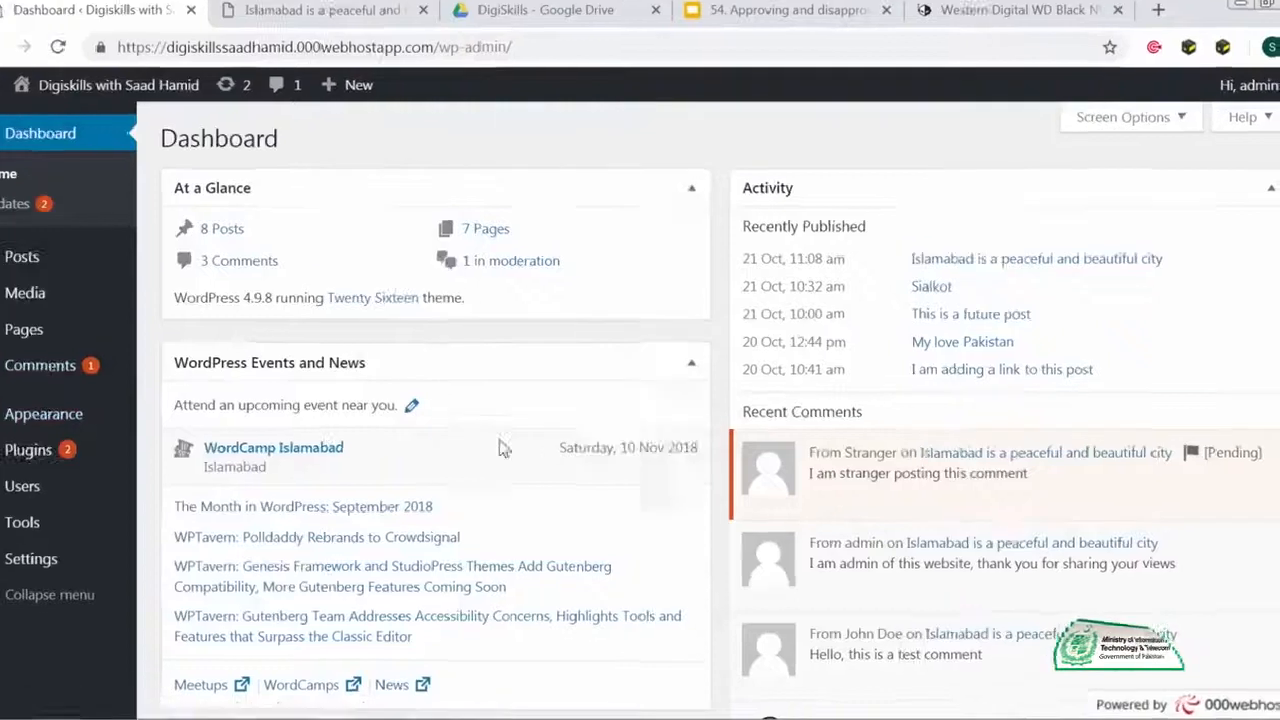
pyautogui.moveTo(879, 499)
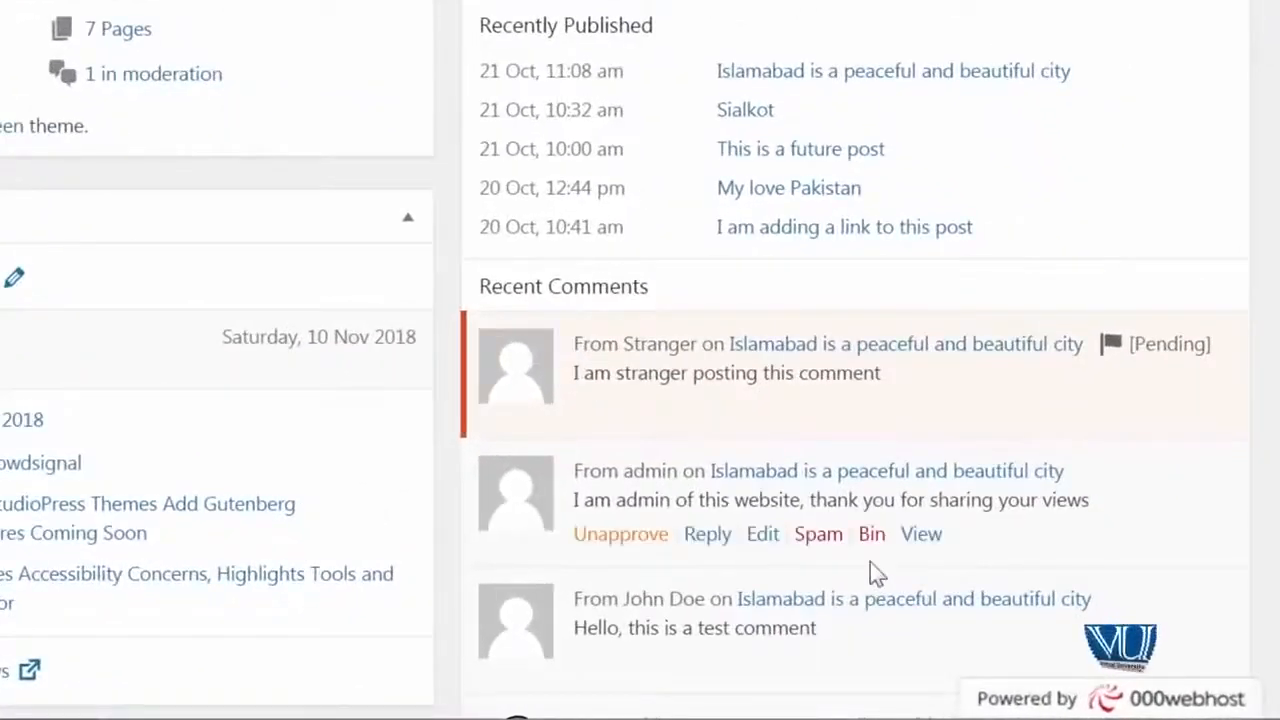
pyautogui.moveTo(897, 380)
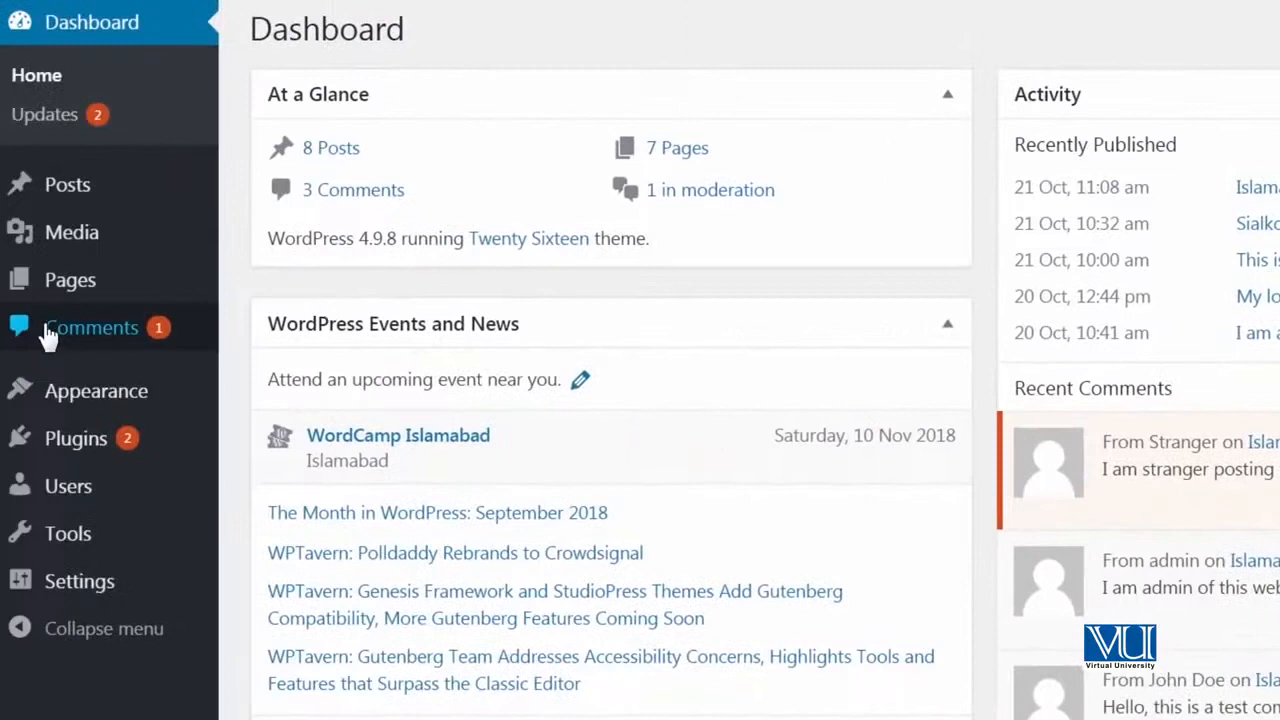
pyautogui.click(137, 327)
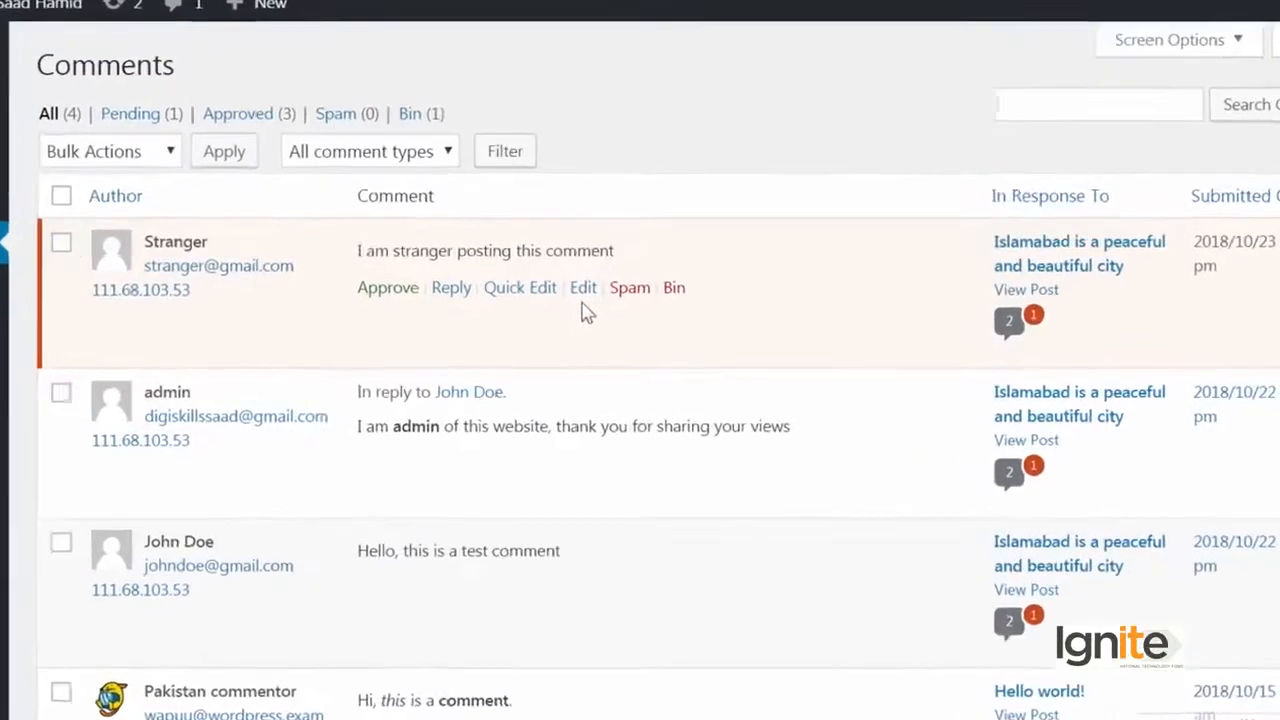
pyautogui.click(366, 295)
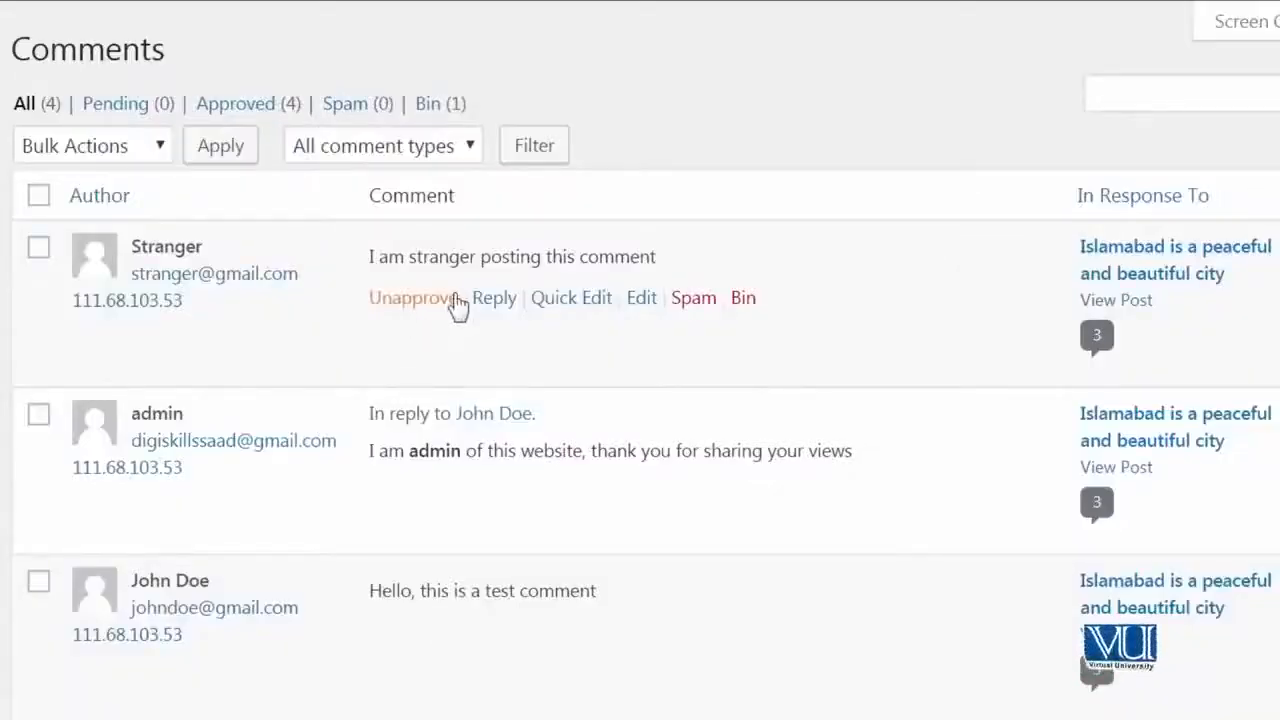
pyautogui.click(412, 298)
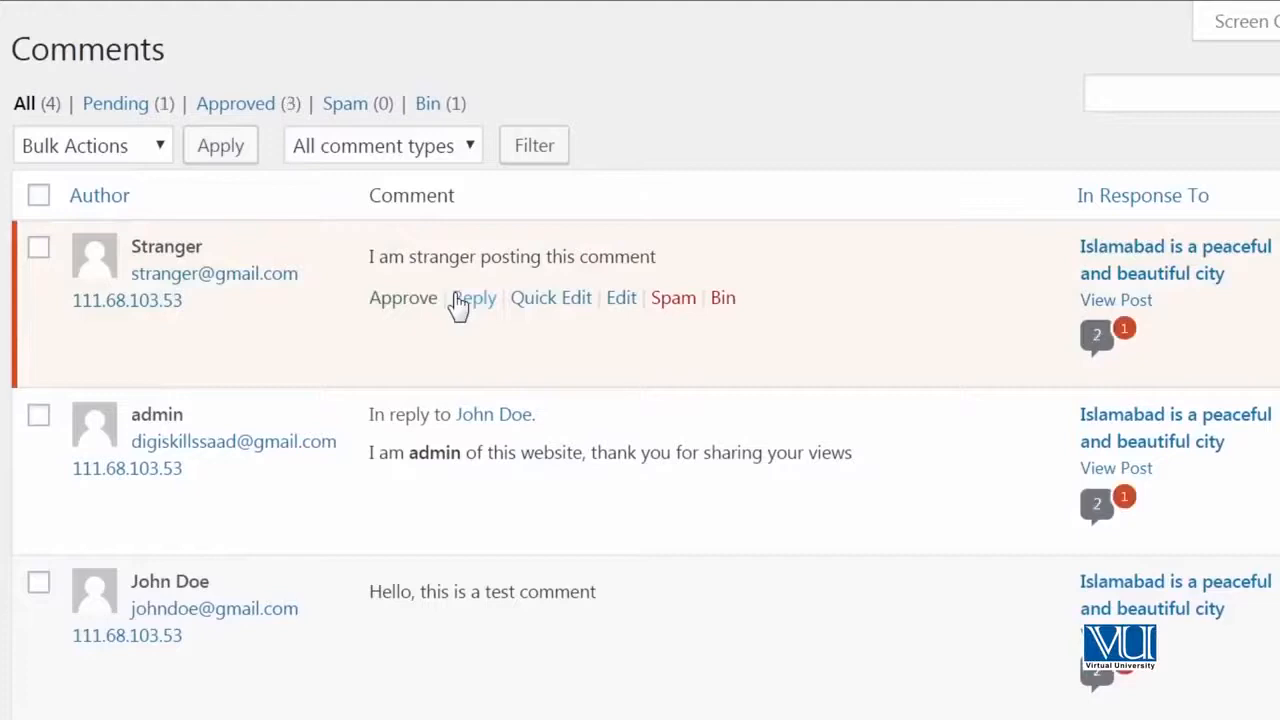
# - Edit the Stranger comment, make the word 'comment' bold, and update it
pyautogui.click(620, 300)
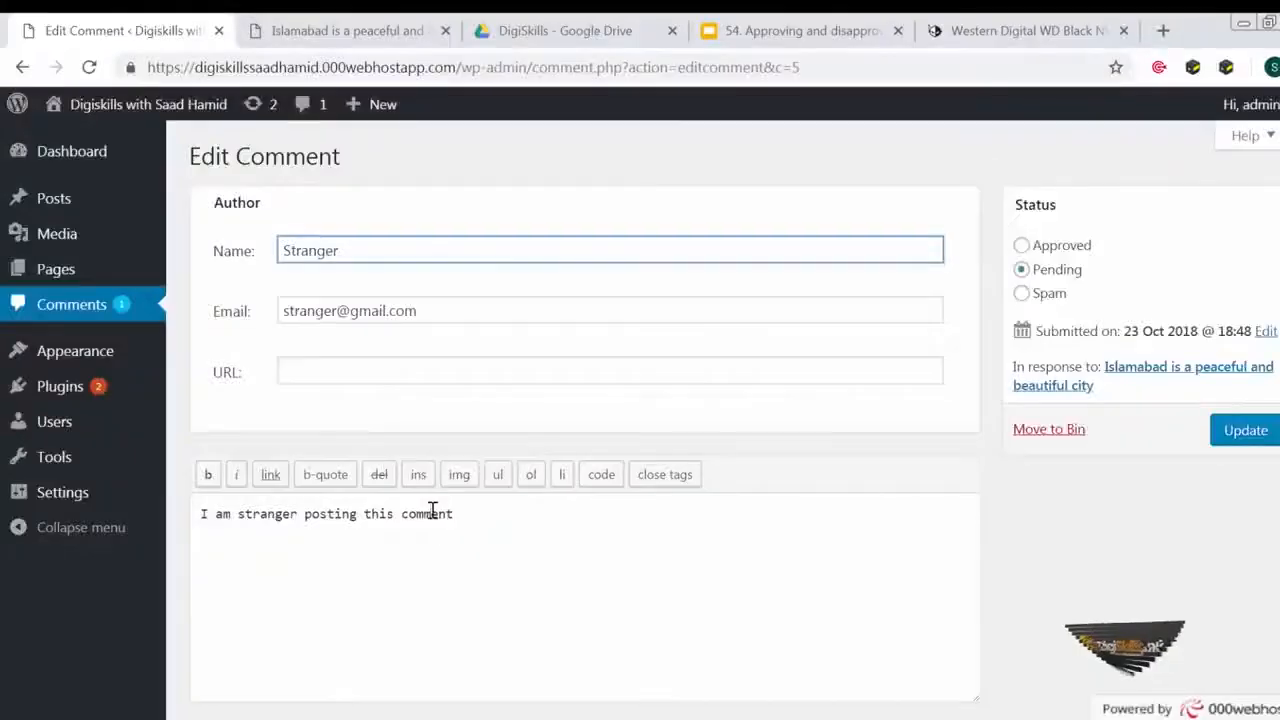
pyautogui.doubleClick(428, 514)
pyautogui.click(207, 474)
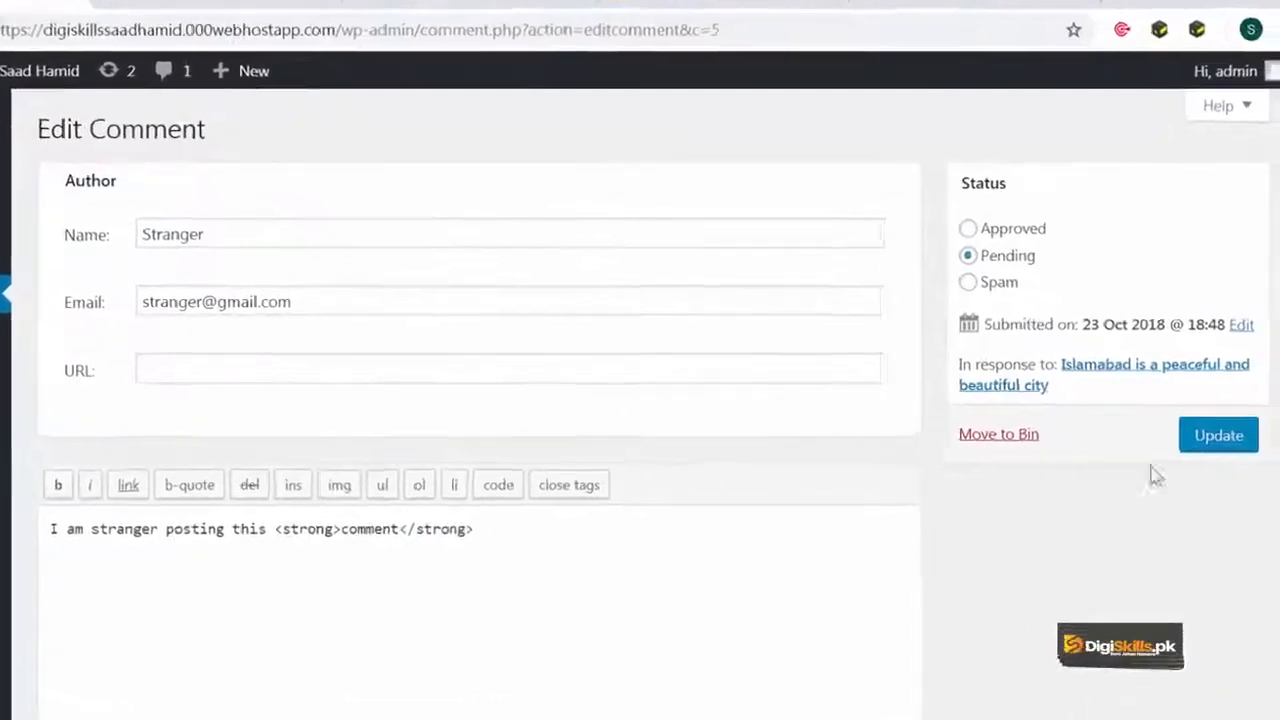
pyautogui.click(1189, 440)
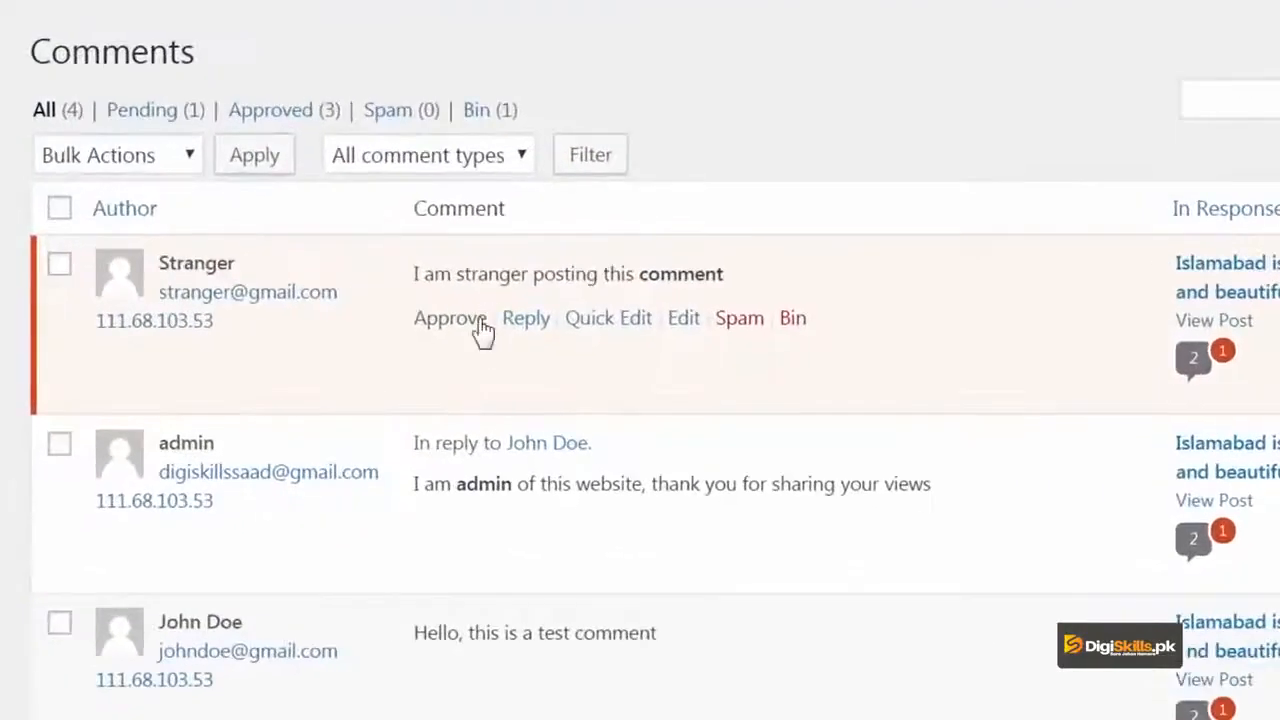
# - Approve the Stranger comment, then reopen it for editing and set its status back to Pending
pyautogui.click(450, 318)
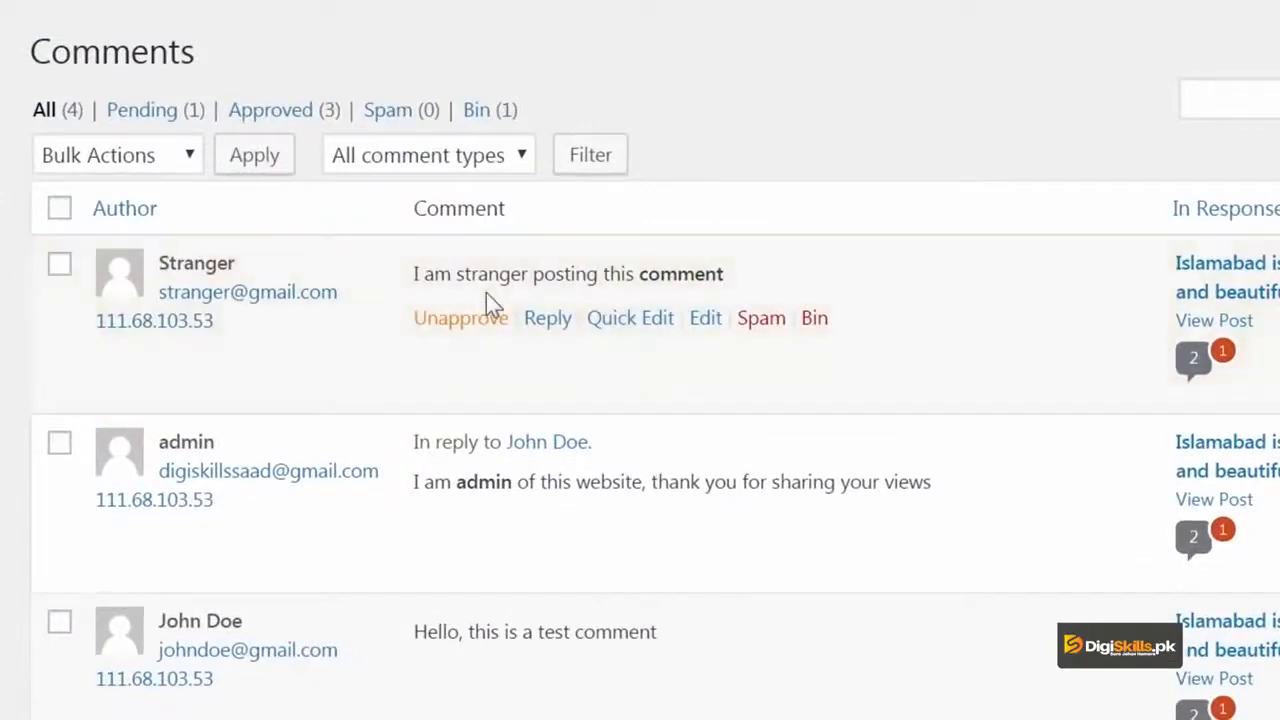
pyautogui.click(700, 326)
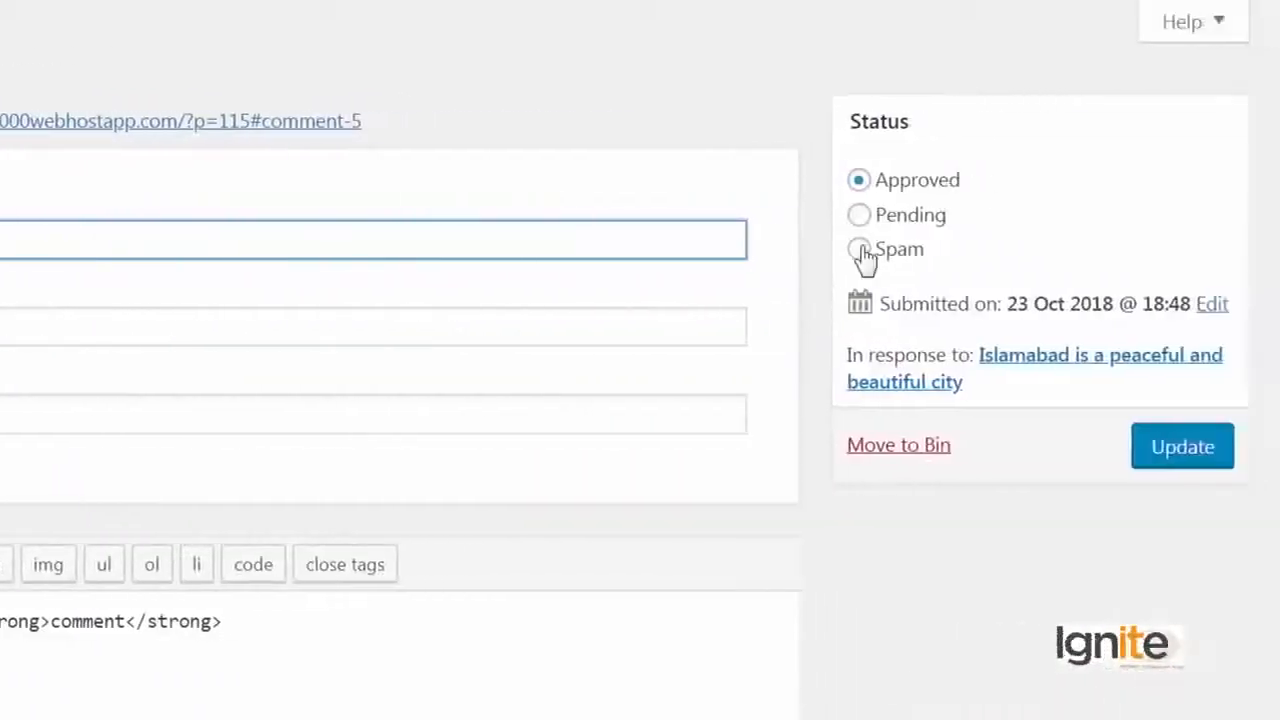
pyautogui.click(904, 216)
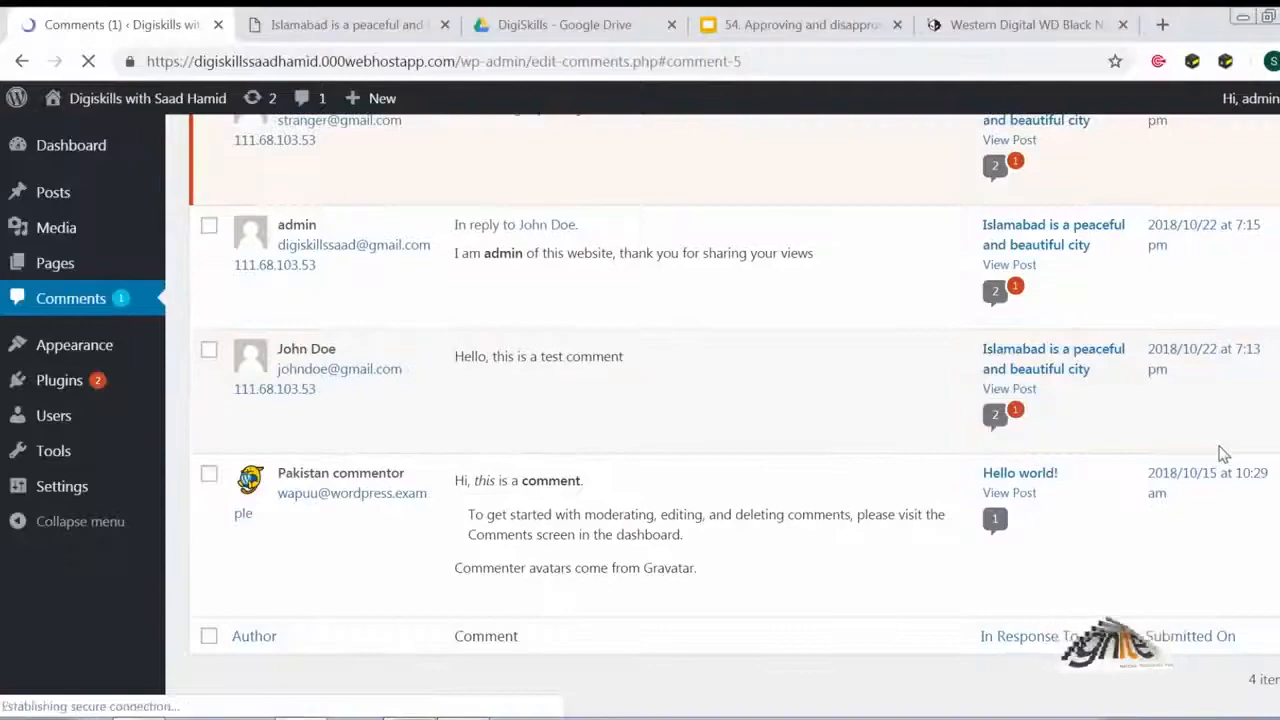
pyautogui.scroll(2, 1219, 446)
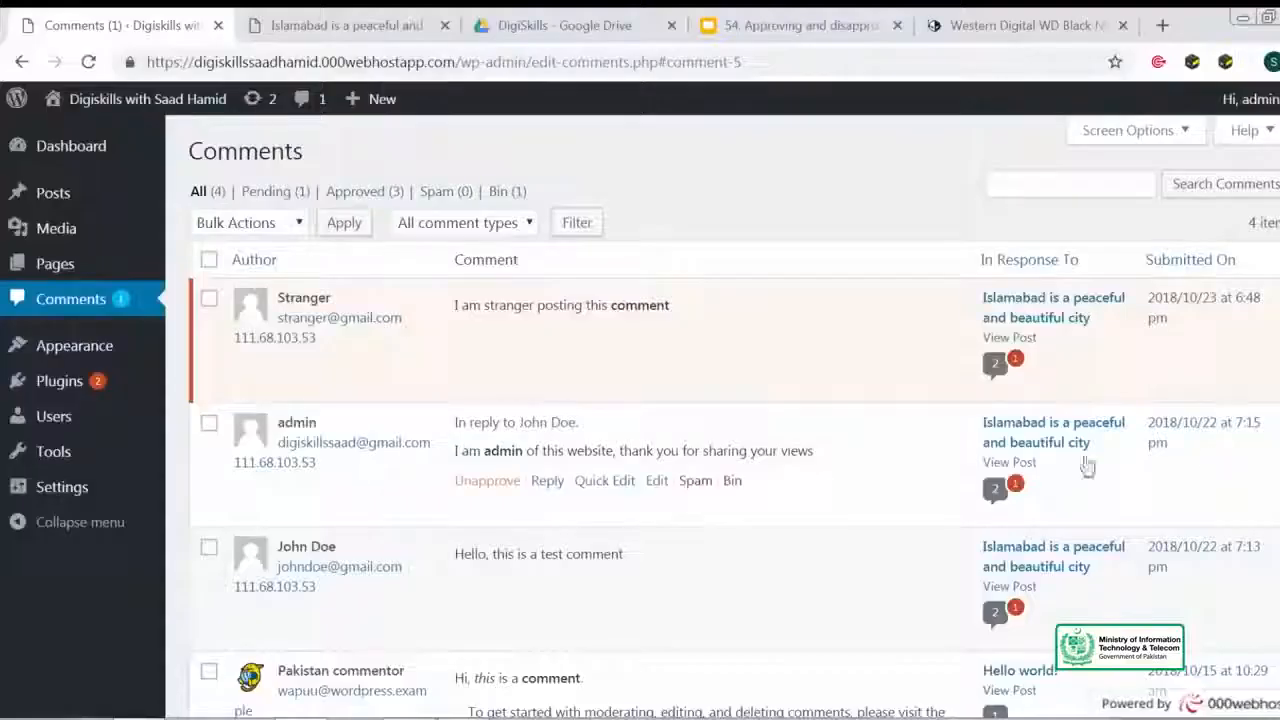
# - Search new plugins for 'disable comments' and install and activate the Disable Comments plugin
pyautogui.moveTo(122, 398)
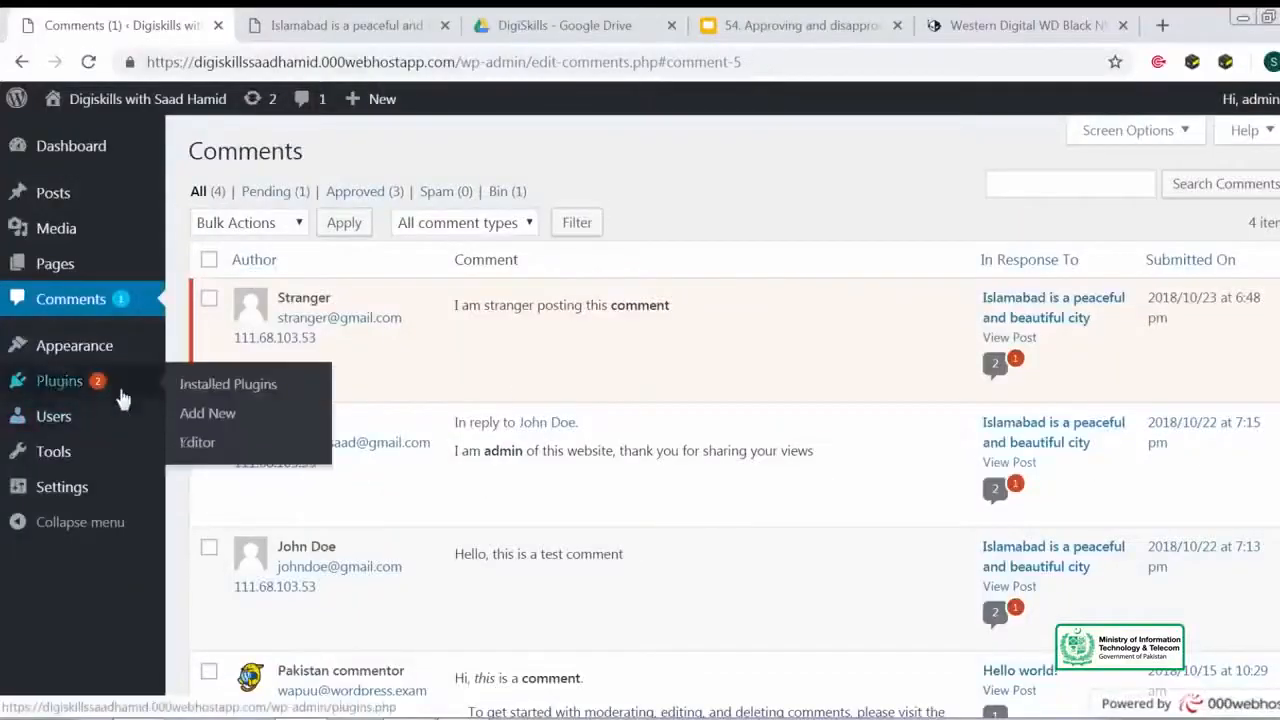
pyautogui.click(226, 424)
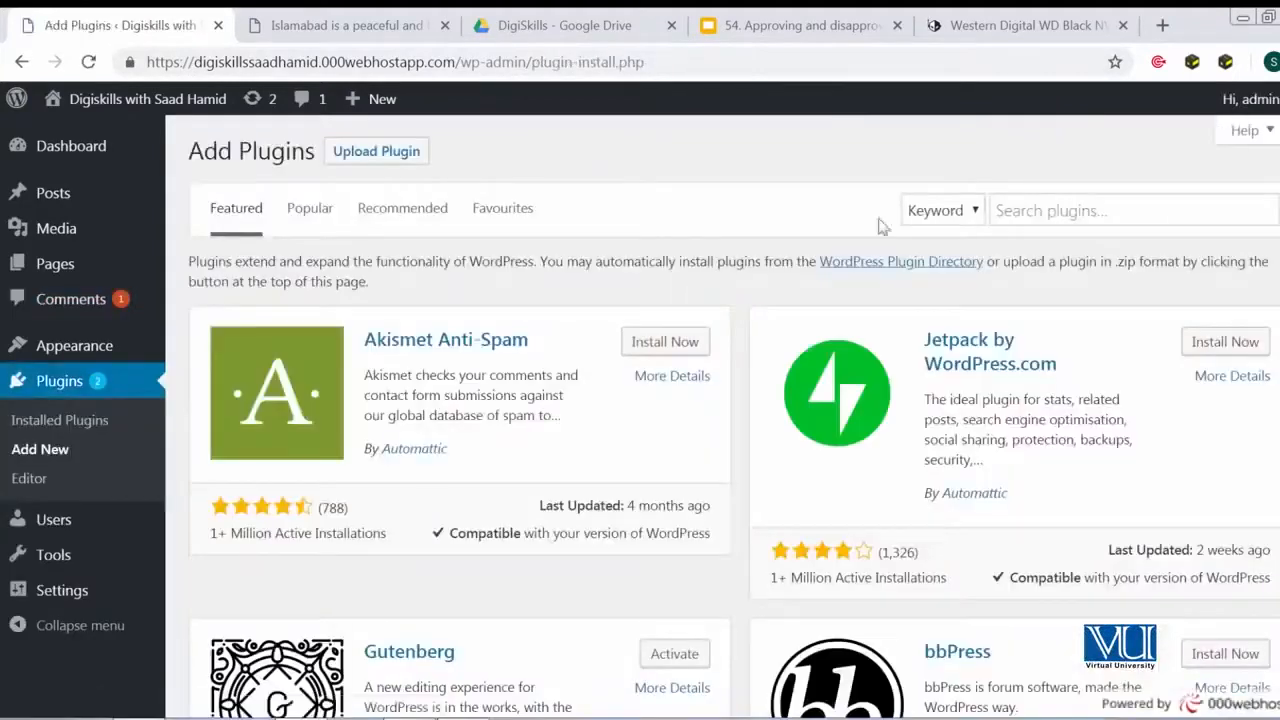
pyautogui.click(1008, 212)
pyautogui.write('disable comments')
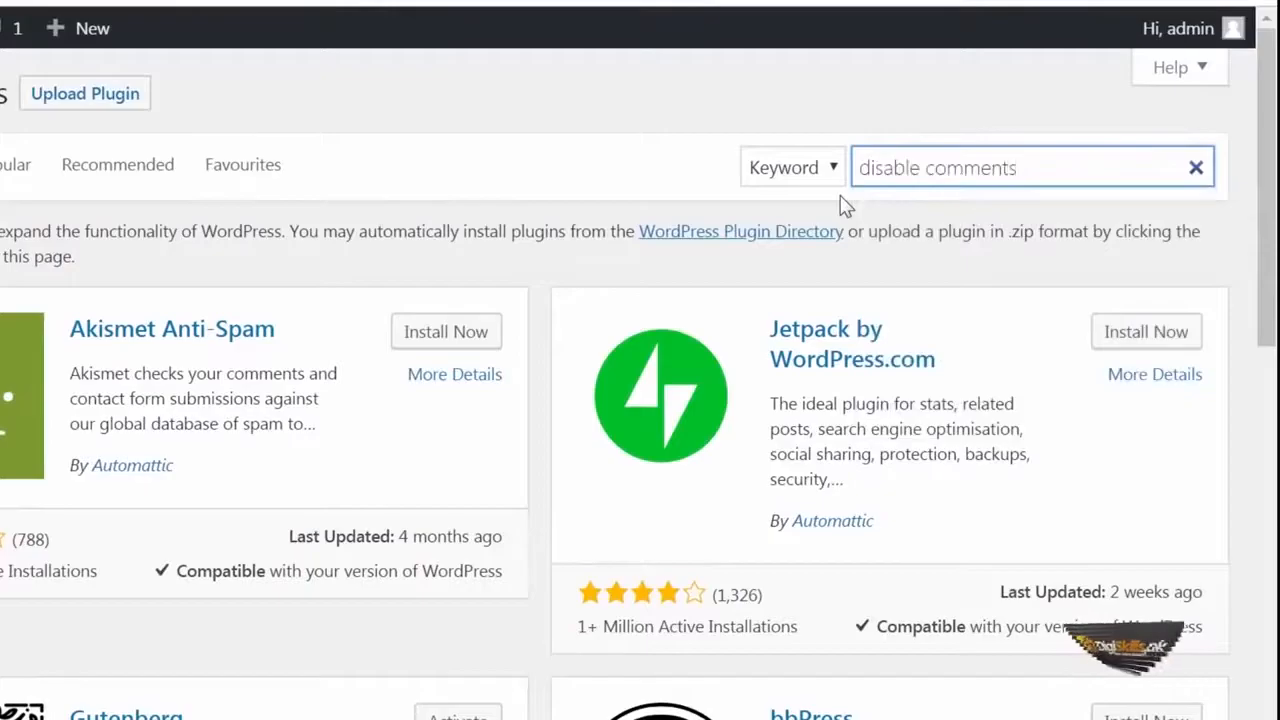
pyautogui.click(681, 323)
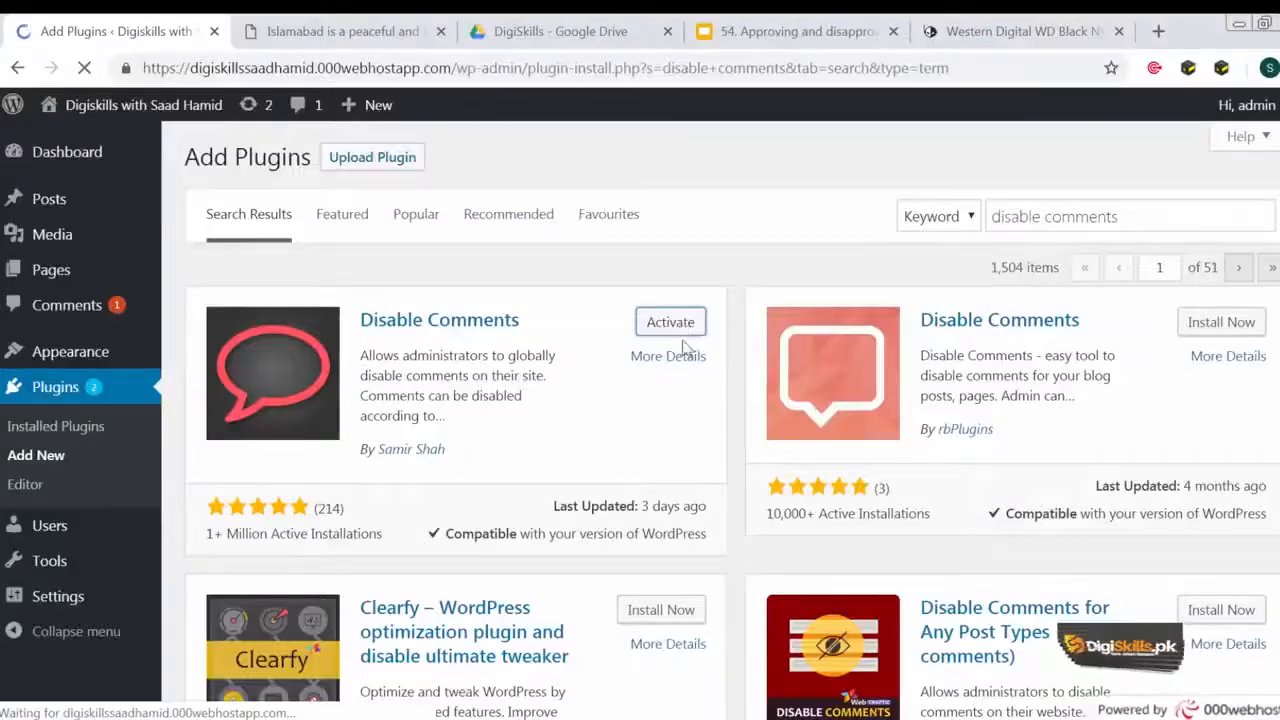
pyautogui.click(1128, 211)
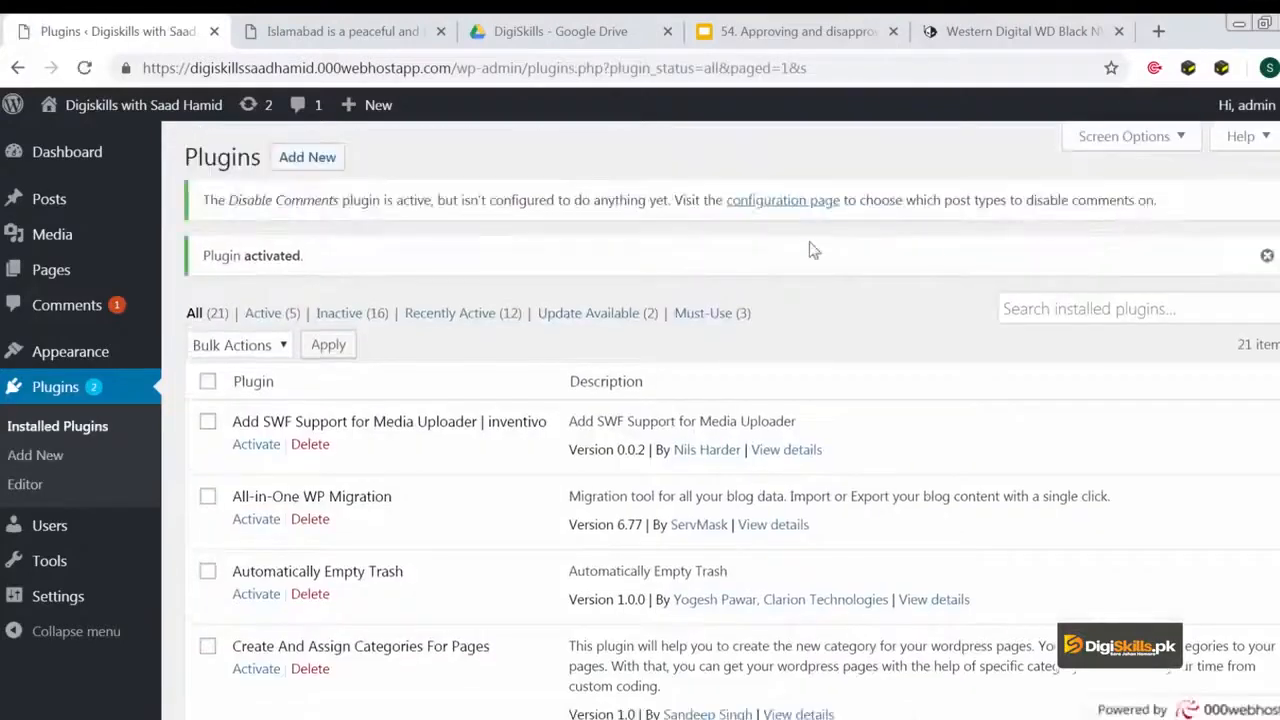
# - Search new plugins for 'disqus' and install the Disqus Comment System plugin
pyautogui.click(307, 157)
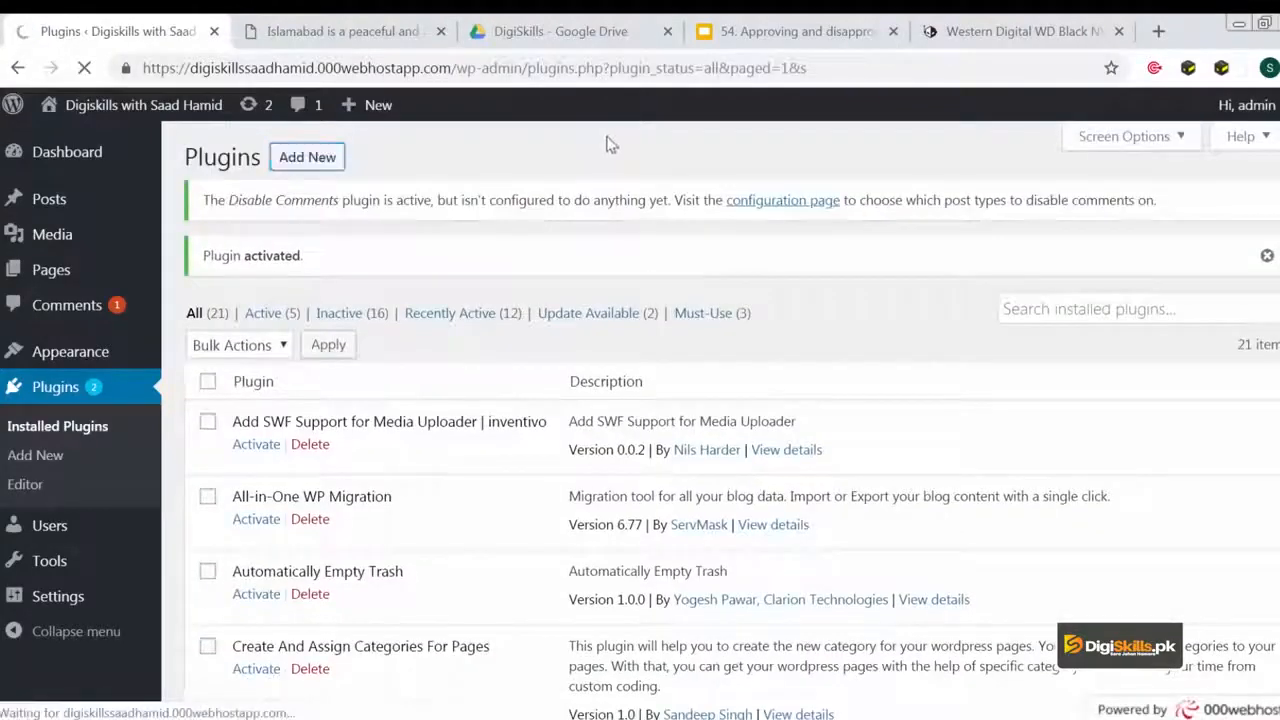
pyautogui.click(1147, 272)
pyautogui.write('disqus')
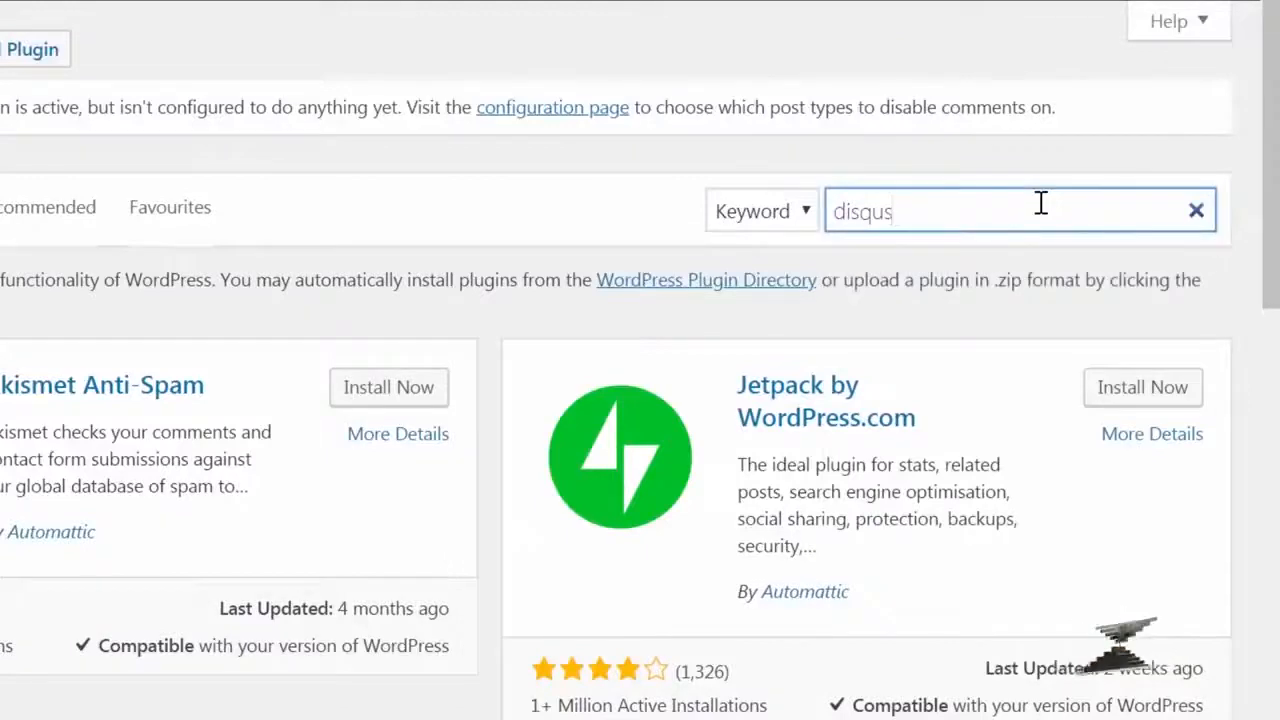
pyautogui.click(1117, 365)
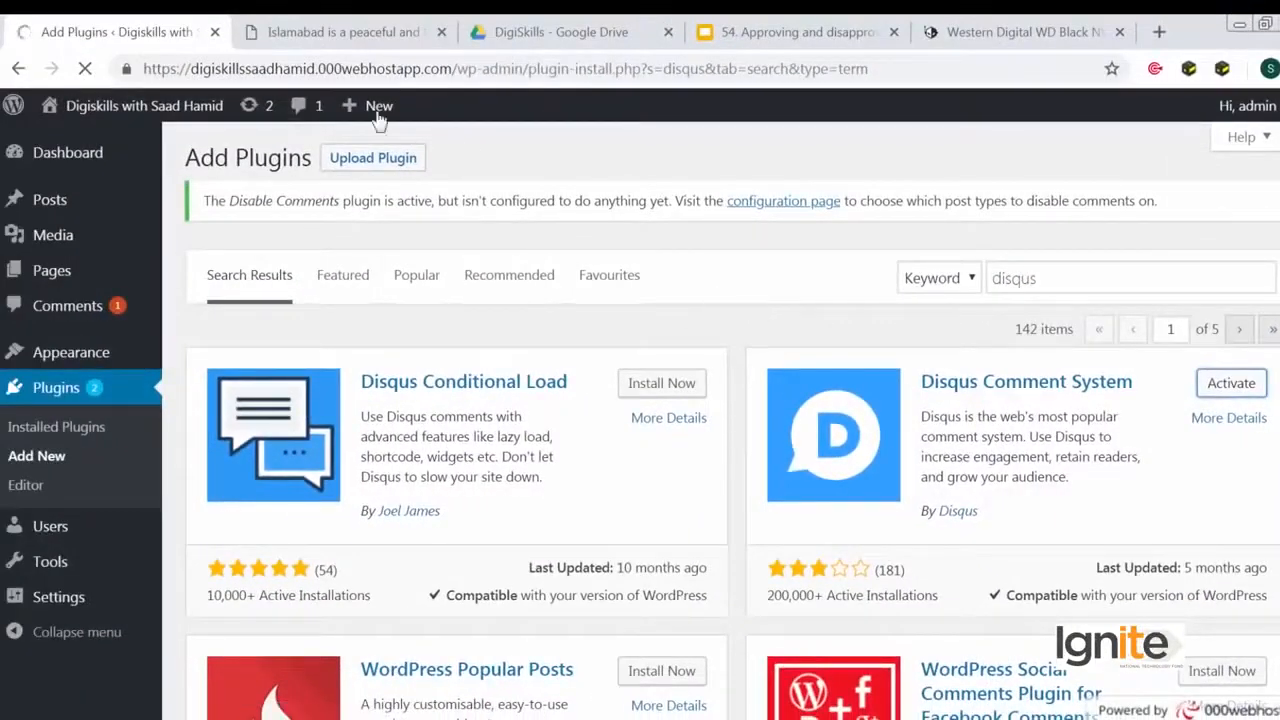
# - Open the site in a new tab and view the Disqus comment section on the wccftech article
pyautogui.rightClick(190, 110)
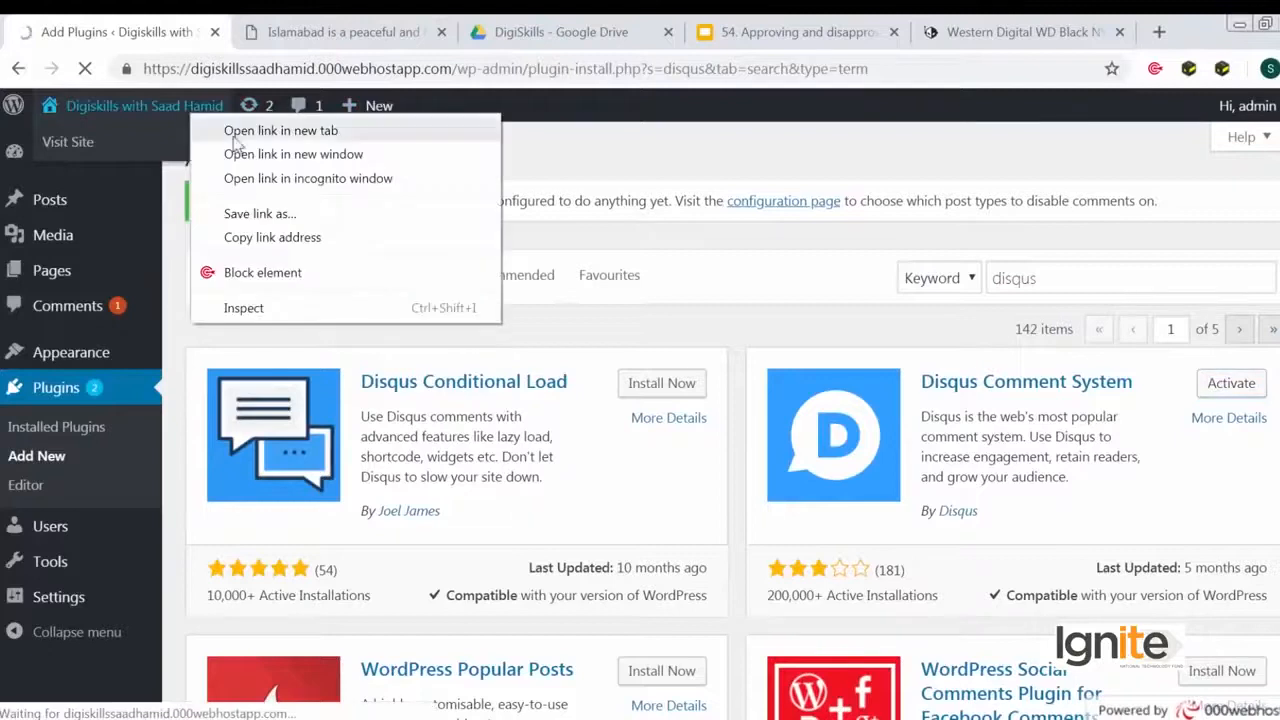
pyautogui.click(233, 136)
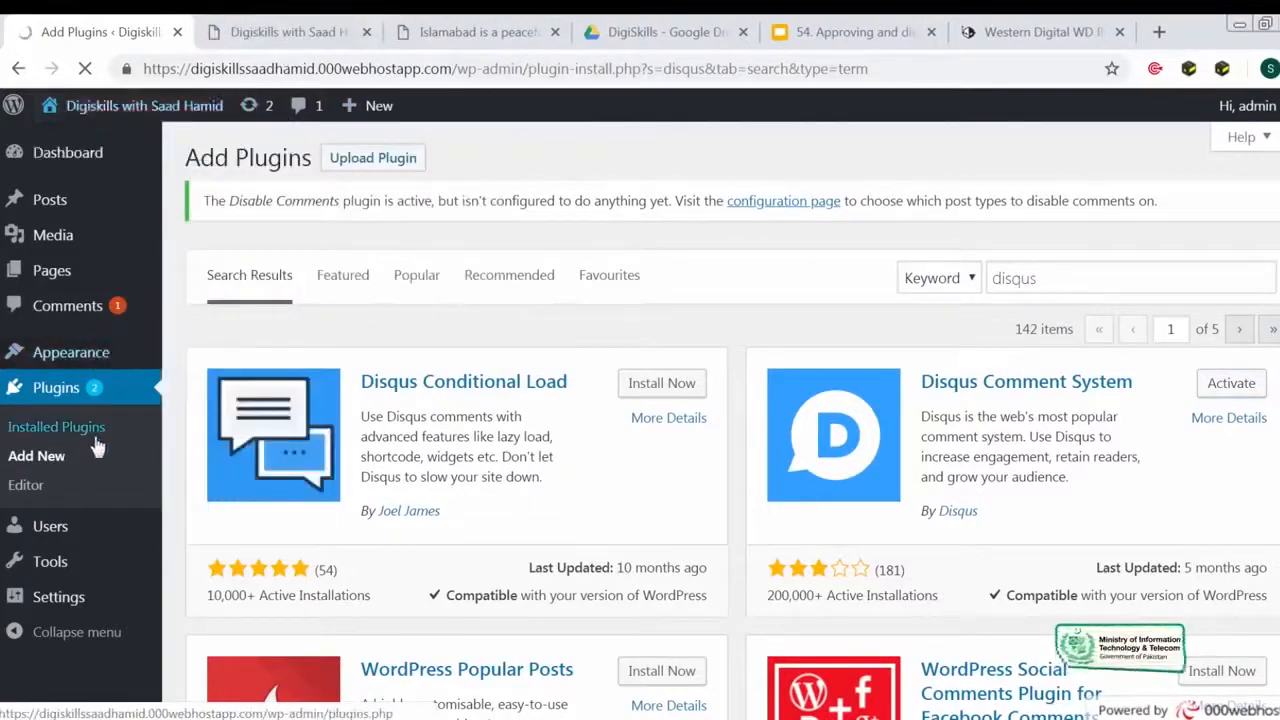
pyautogui.click(366, 32)
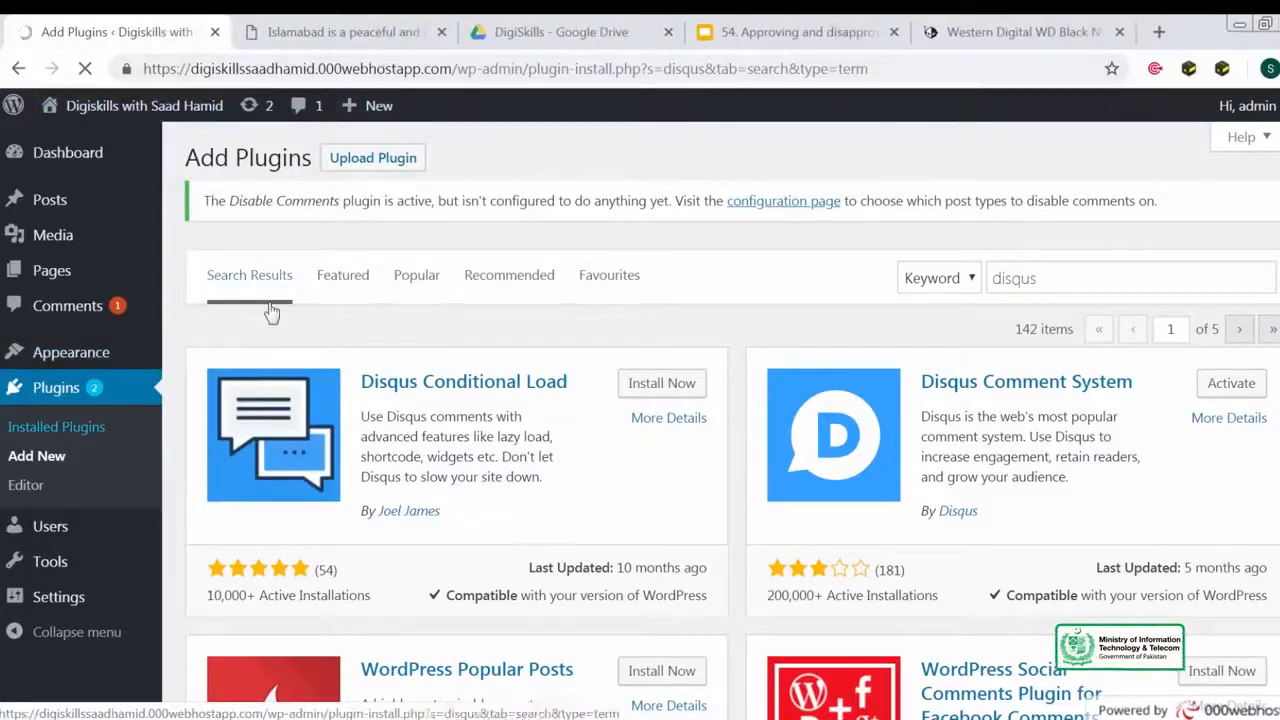
pyautogui.click(990, 32)
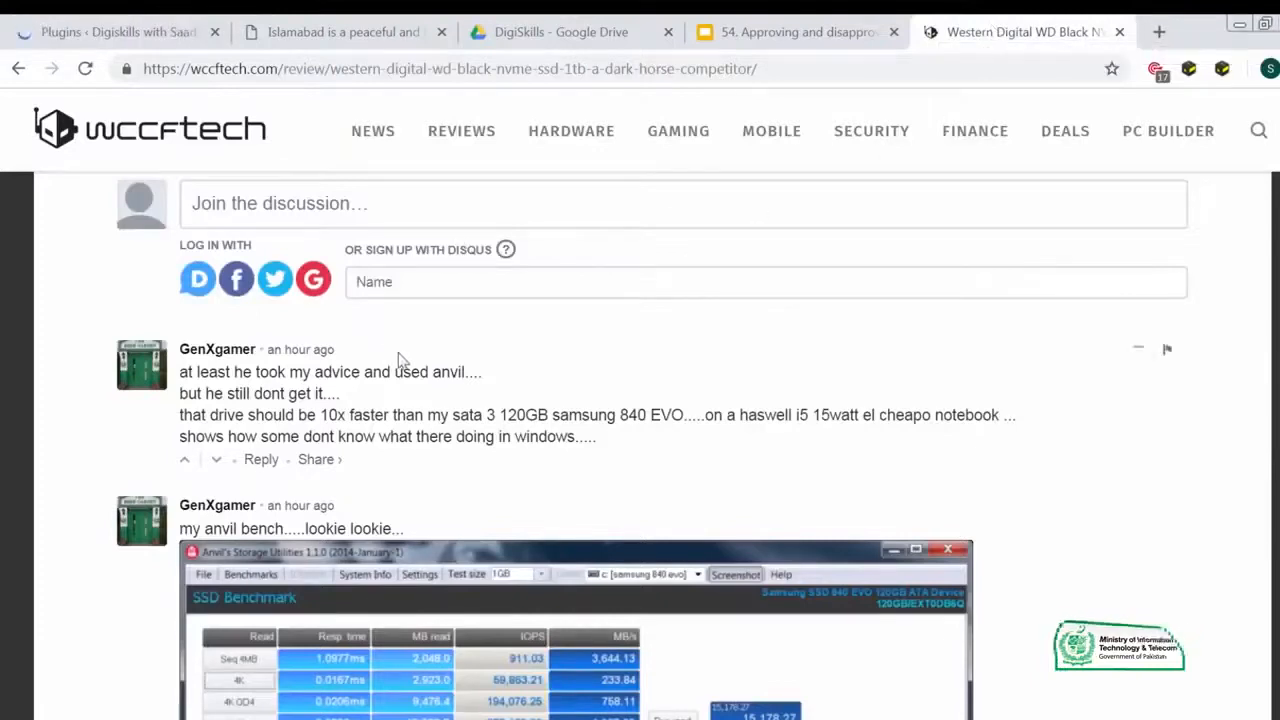
pyautogui.click(136, 38)
pyautogui.scroll(-2, 465, 527)
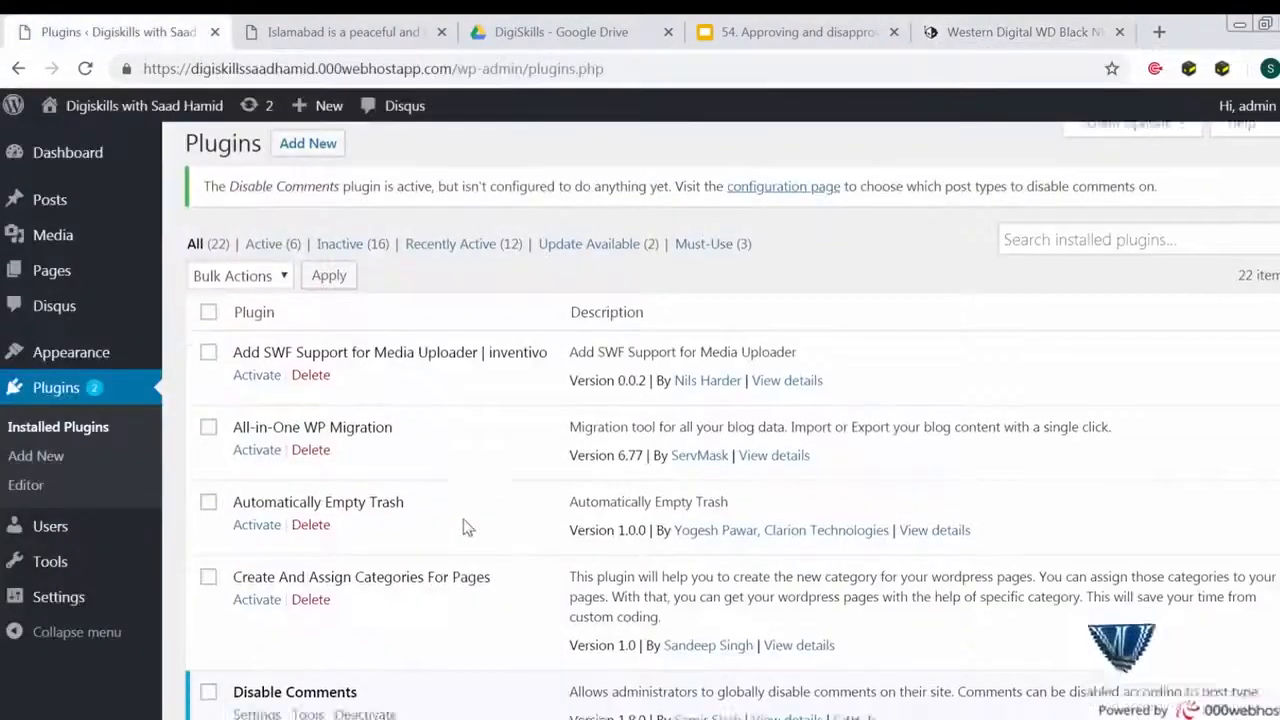
# - Deactivate the Disable Comments plugin and reload the plugins list
pyautogui.click(365, 521)
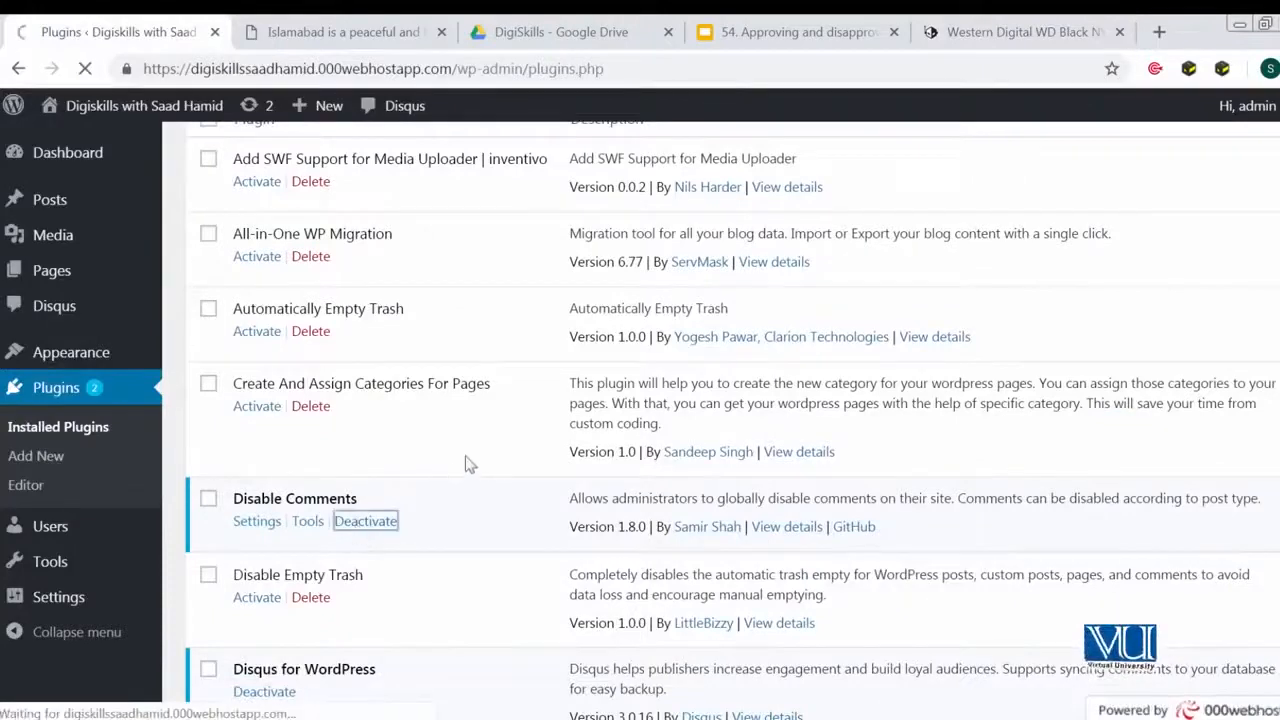
pyautogui.rightClick(172, 108)
pyautogui.click(185, 118)
# - Compare the post's own comment section with the Disqus discussion area on the wccftech article
pyautogui.click(323, 24)
pyautogui.scroll(-10, 389, 380)
pyautogui.scroll(-2, 389, 380)
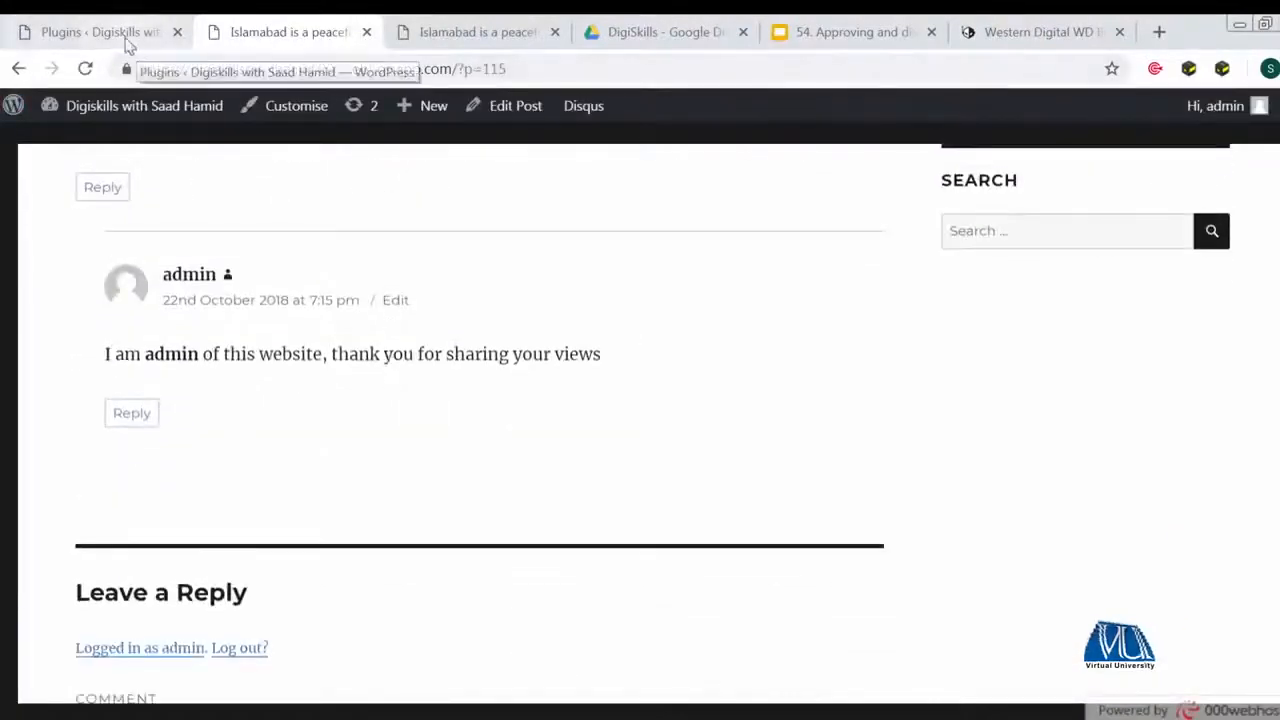
pyautogui.click(135, 40)
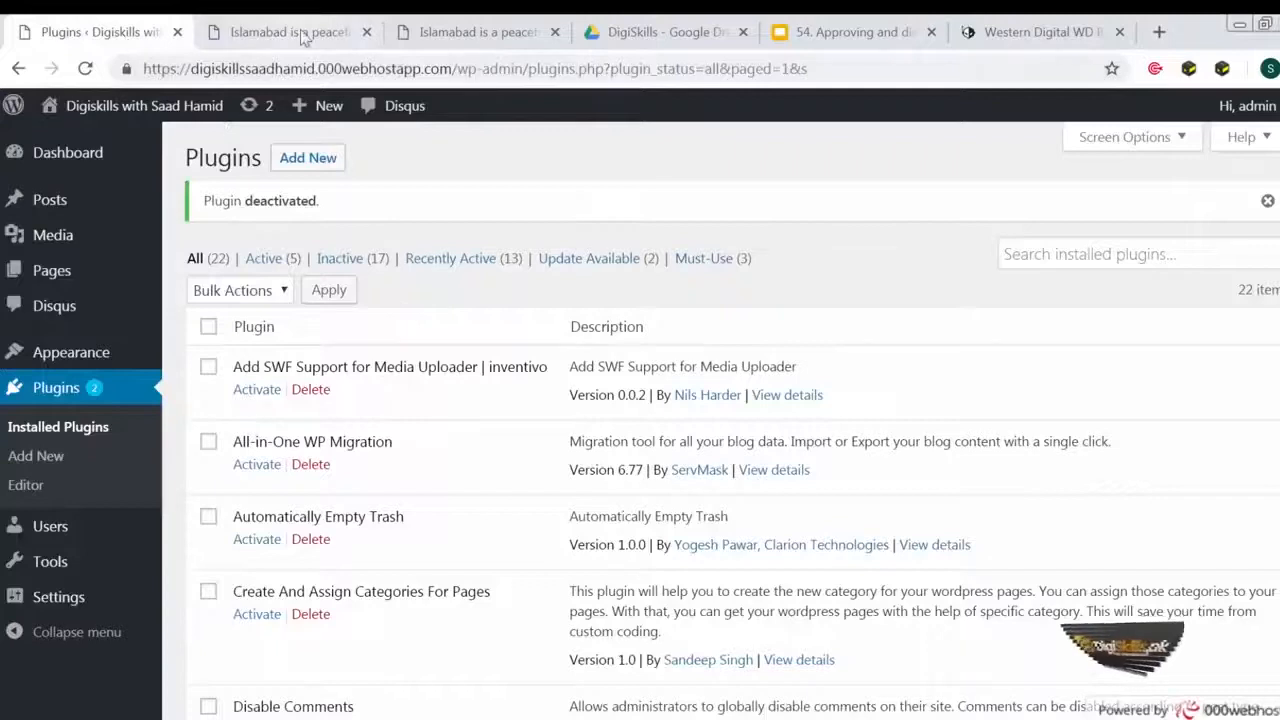
pyautogui.click(290, 32)
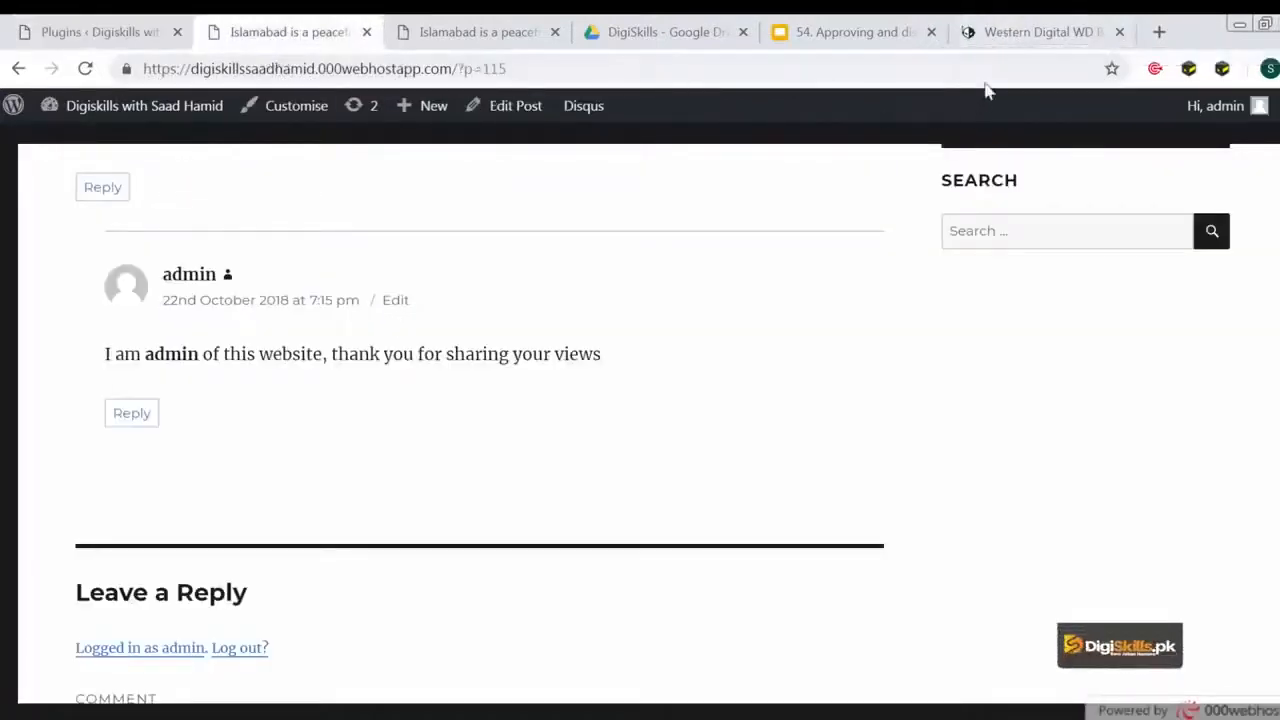
pyautogui.click(1040, 40)
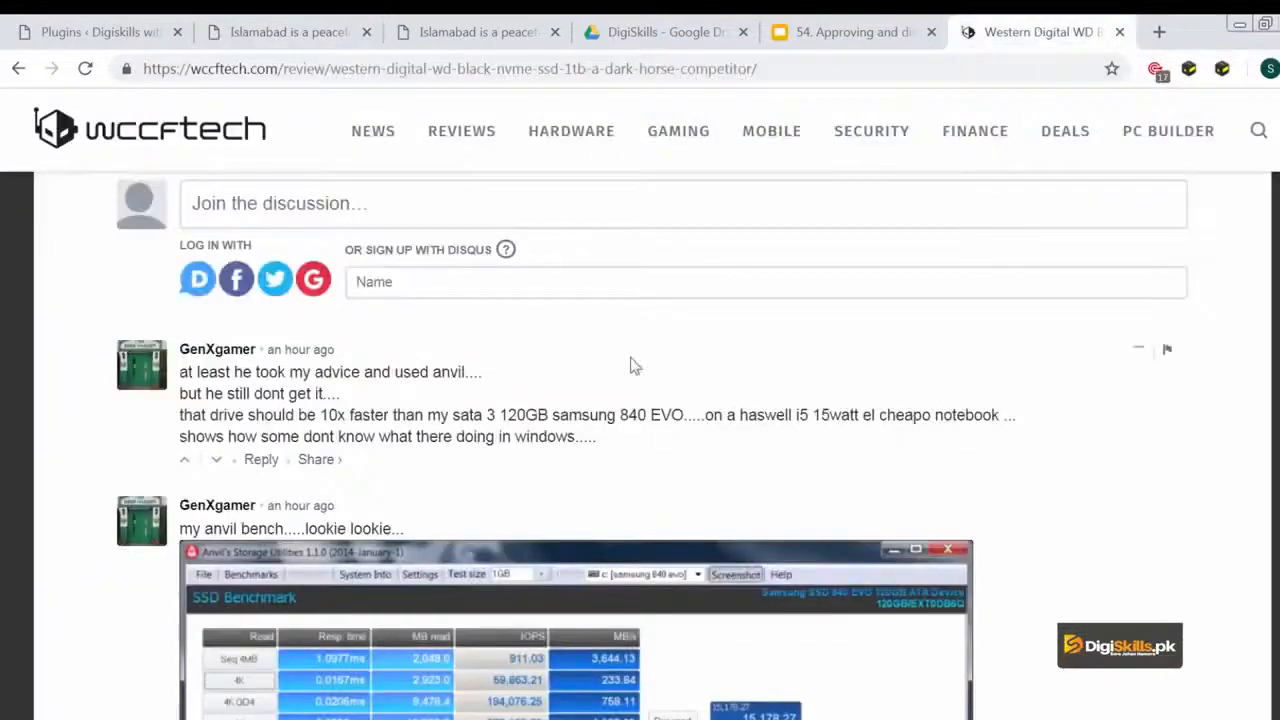
pyautogui.scroll(1, 636, 360)
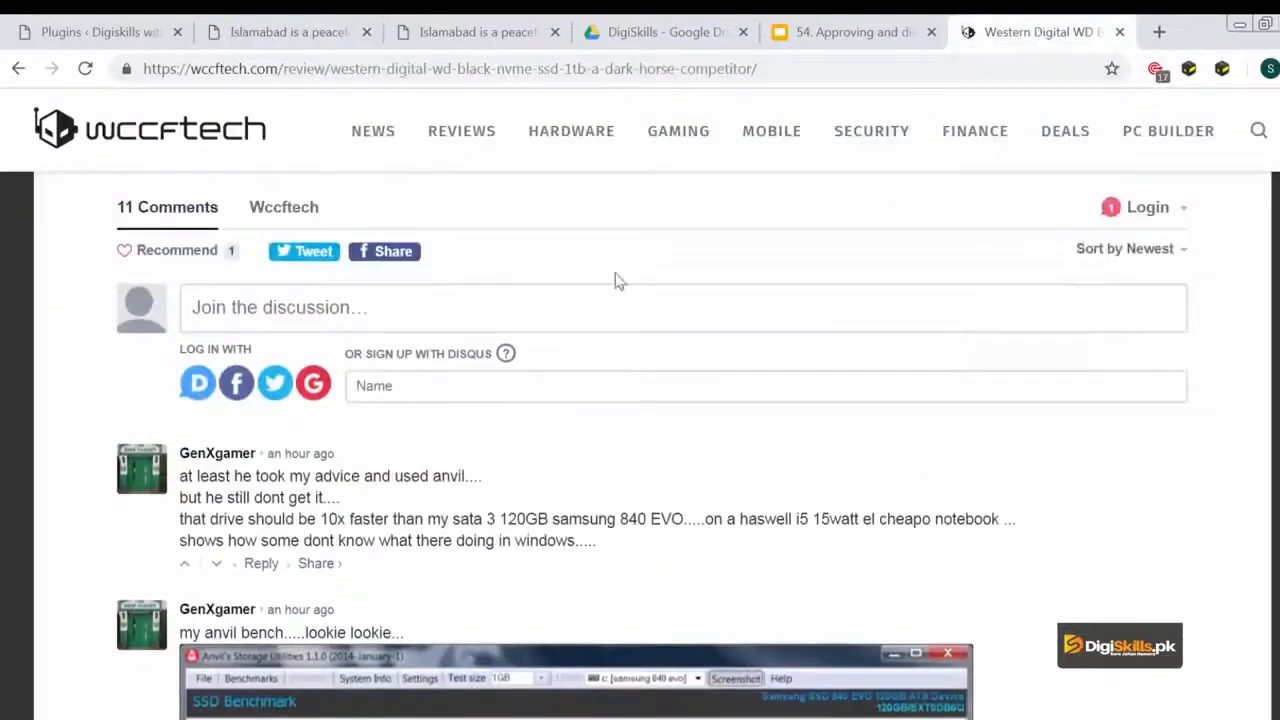